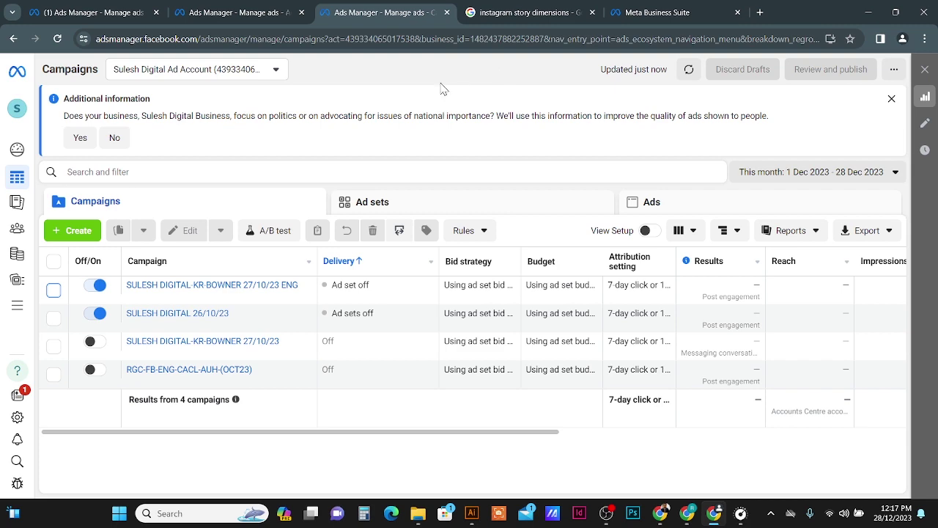
Create a new campaign with the Engagement objective and continue past campaign settings to the ad set.
click(79, 230)
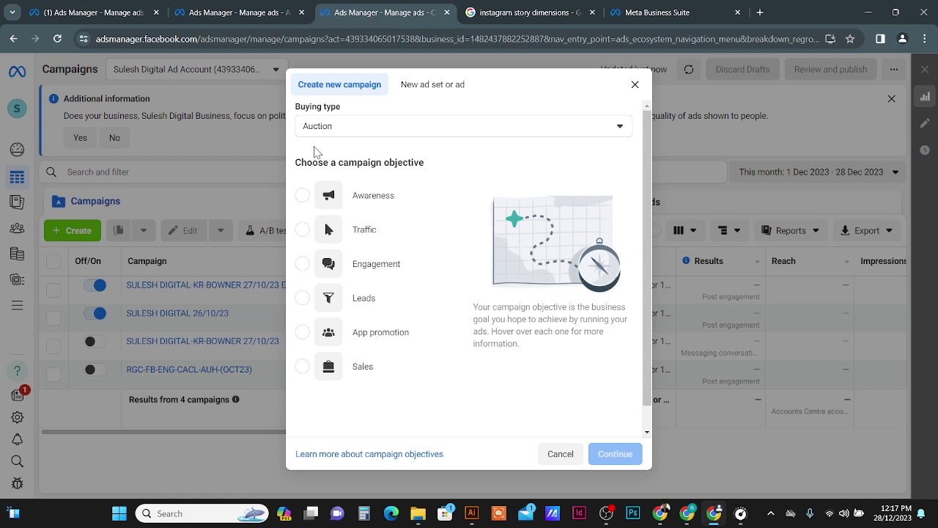
mouse_move(346, 264)
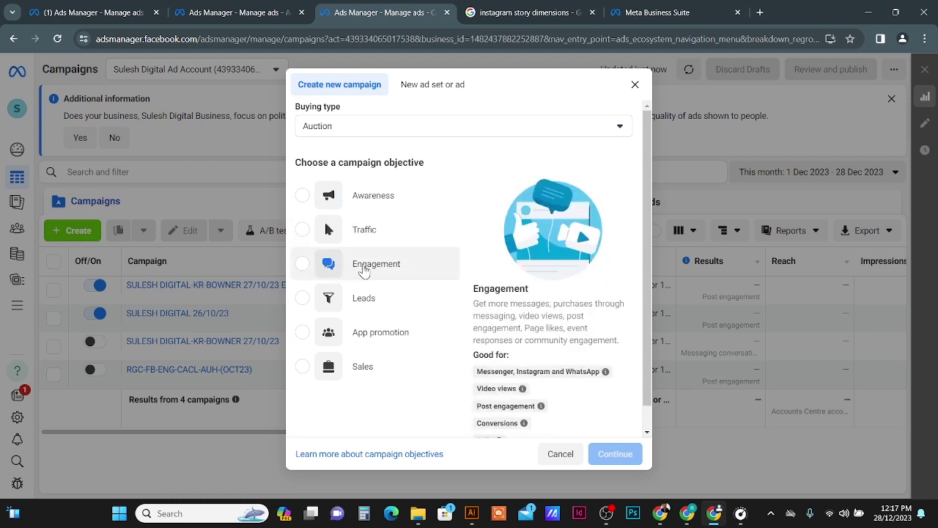
click(366, 270)
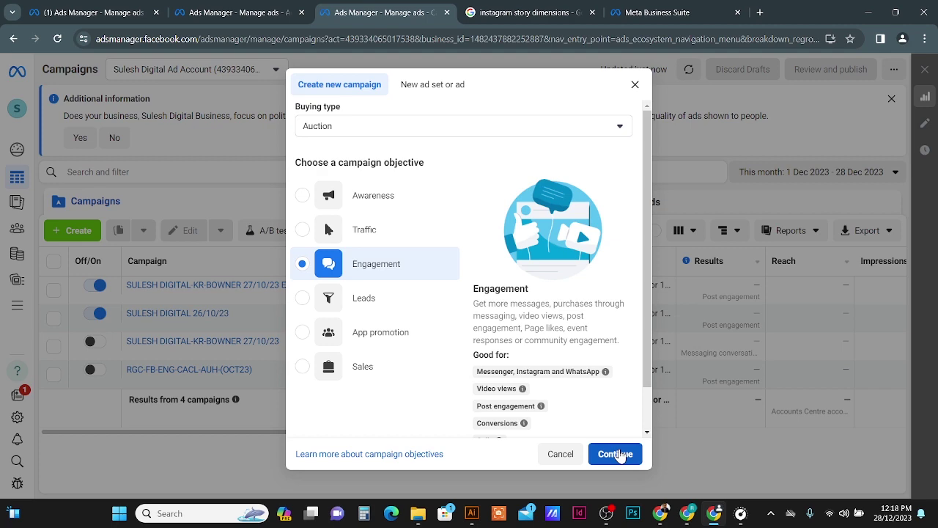
click(618, 454)
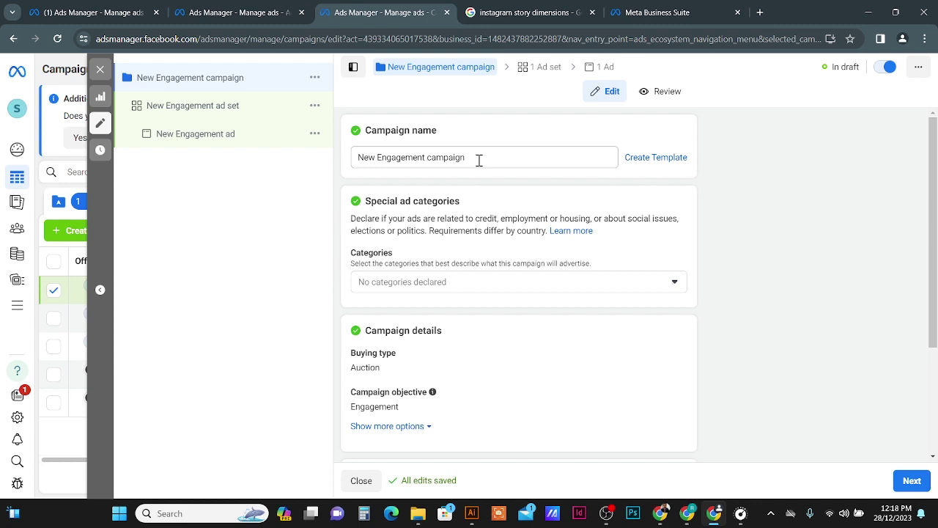
drag(479, 159, 362, 172)
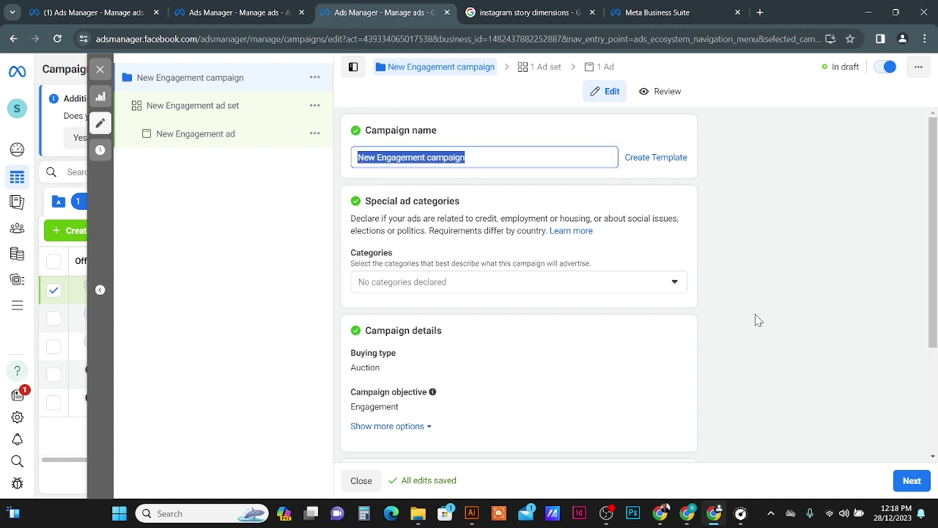
click(913, 485)
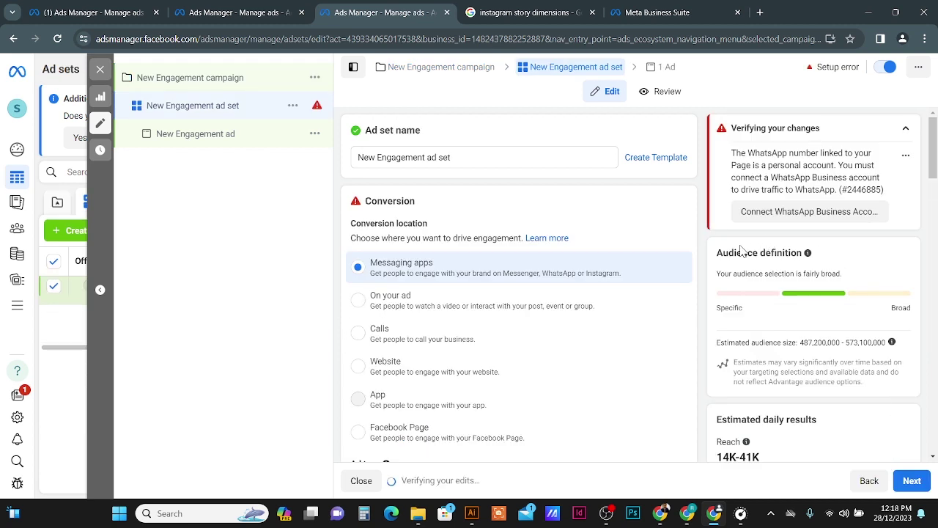
Set the ad set's conversion location to On your ad and engagement type to Post engagement.
click(475, 158)
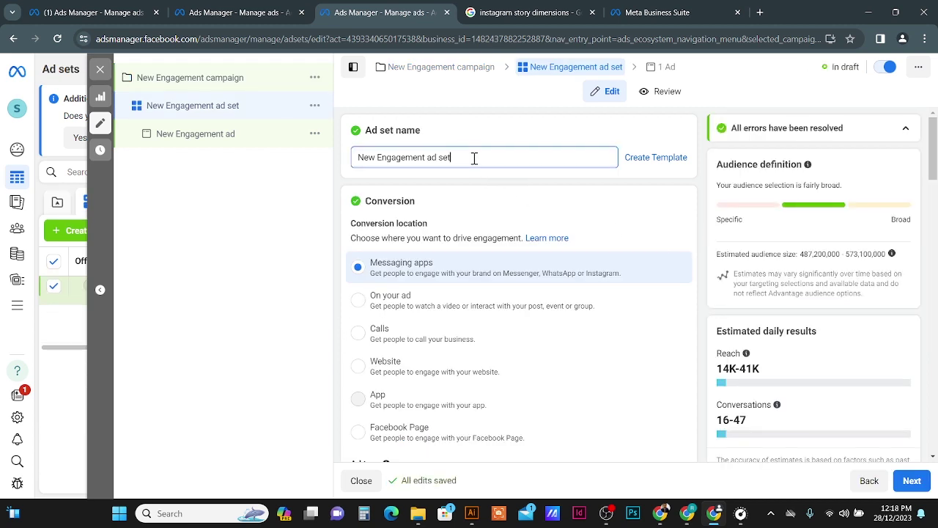
drag(474, 158, 353, 162)
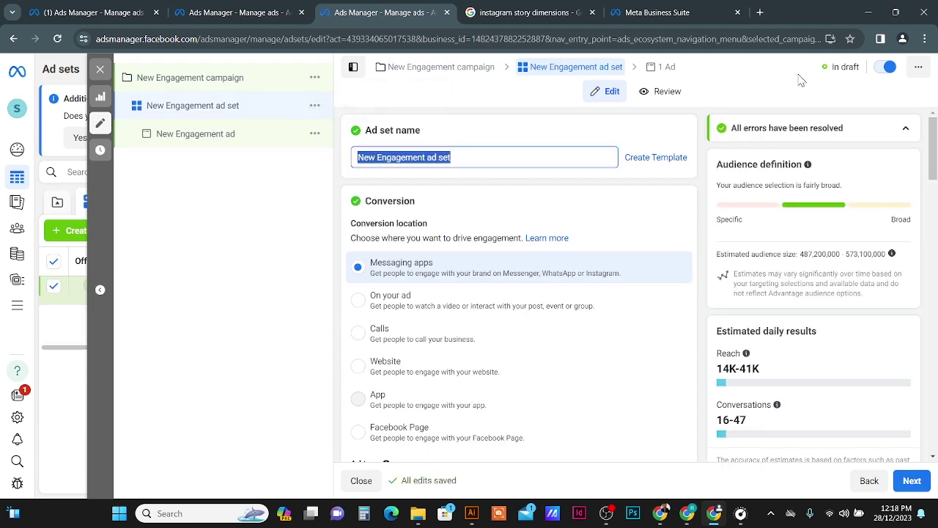
scroll(598, 234, down, 1)
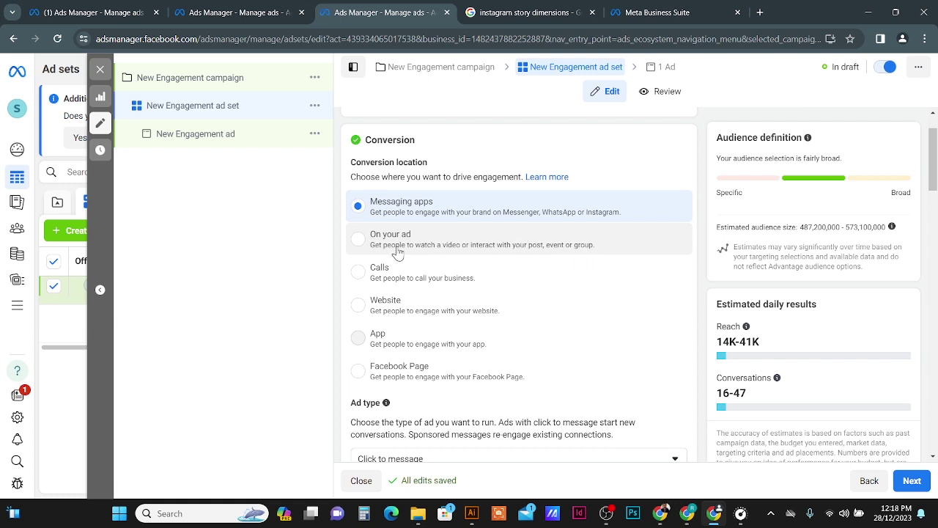
click(358, 242)
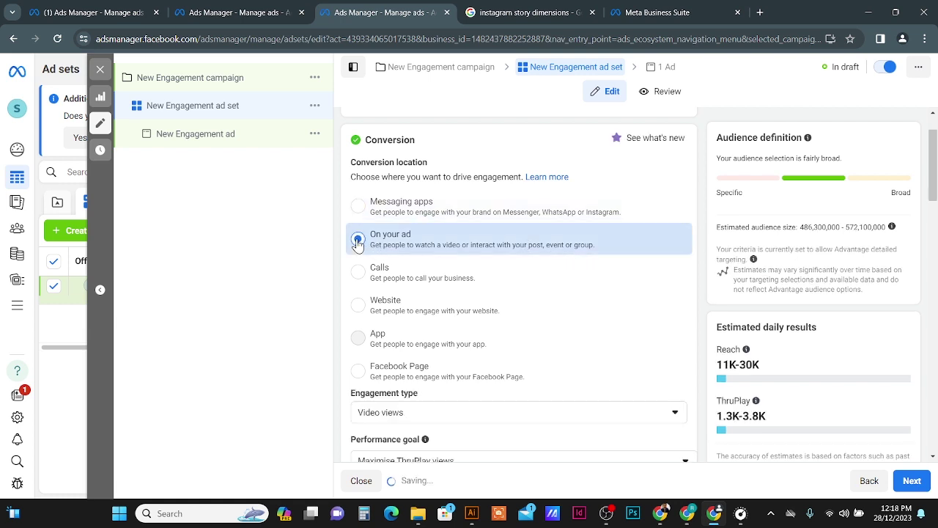
scroll(358, 244, down, 2)
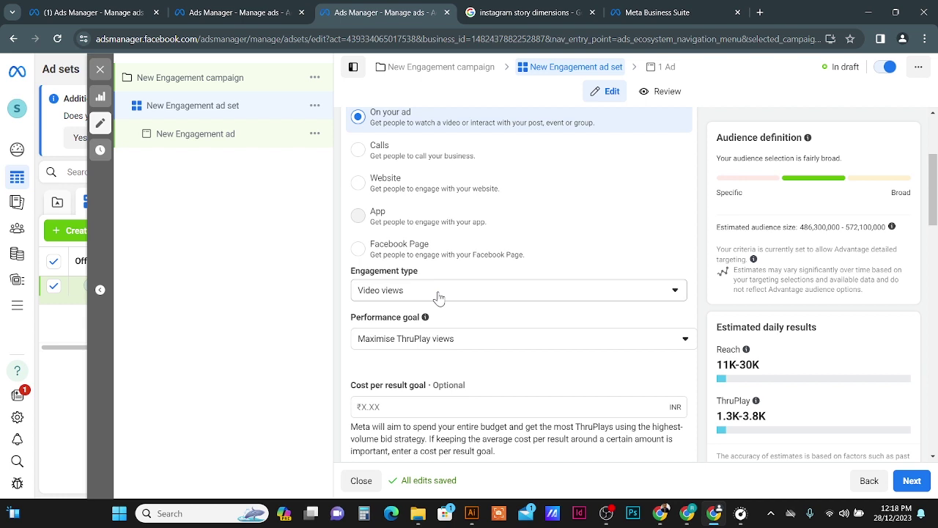
click(557, 299)
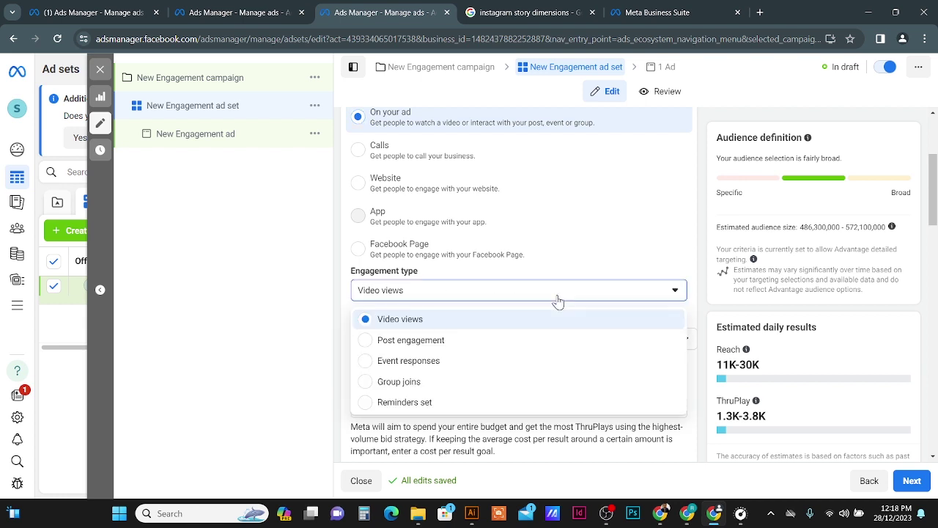
click(397, 341)
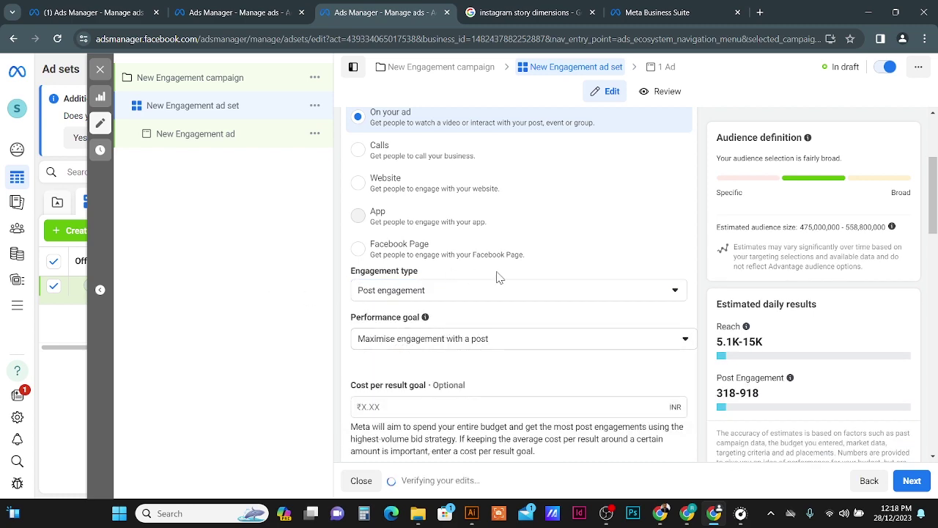
scroll(497, 278, down, 3)
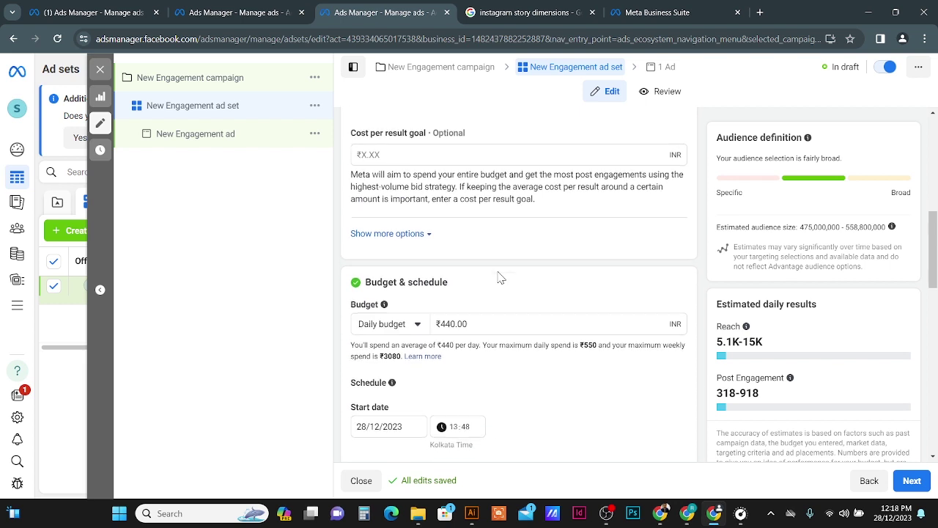
scroll(501, 278, down, 1)
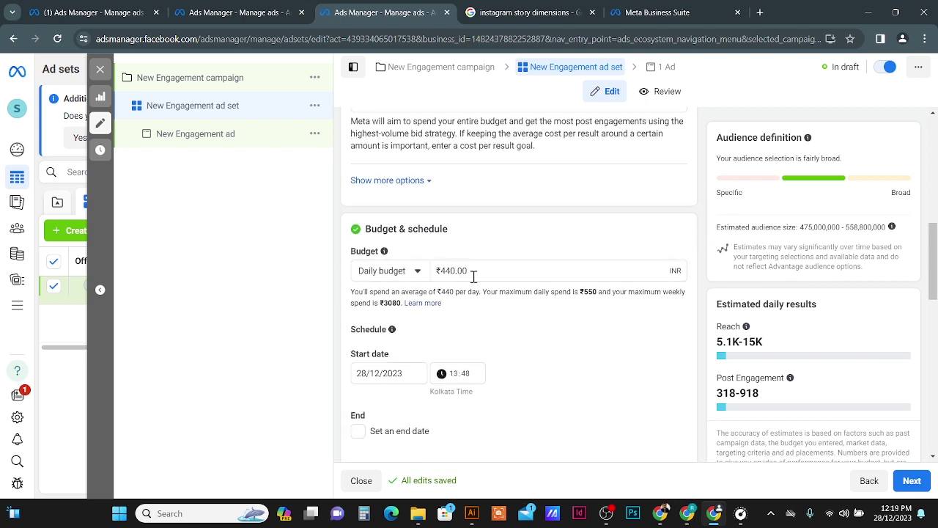
click(419, 271)
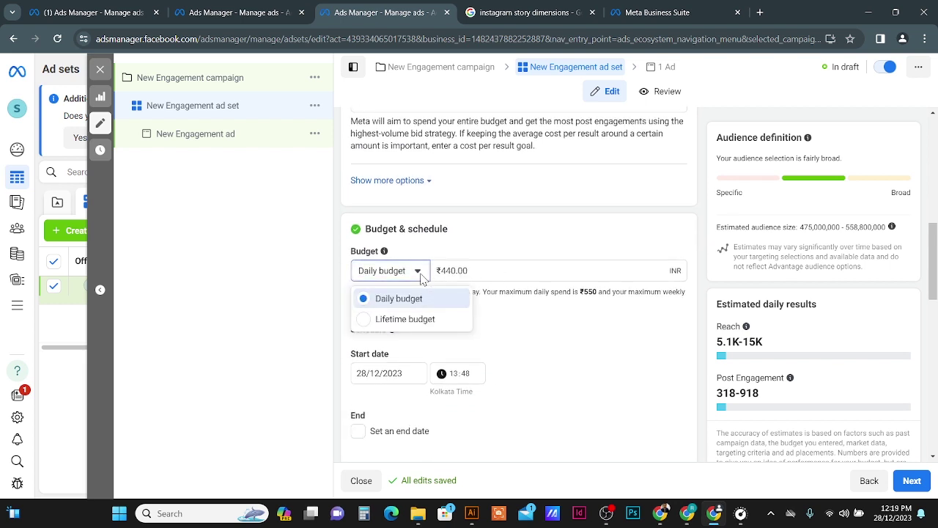
click(421, 277)
click(503, 272)
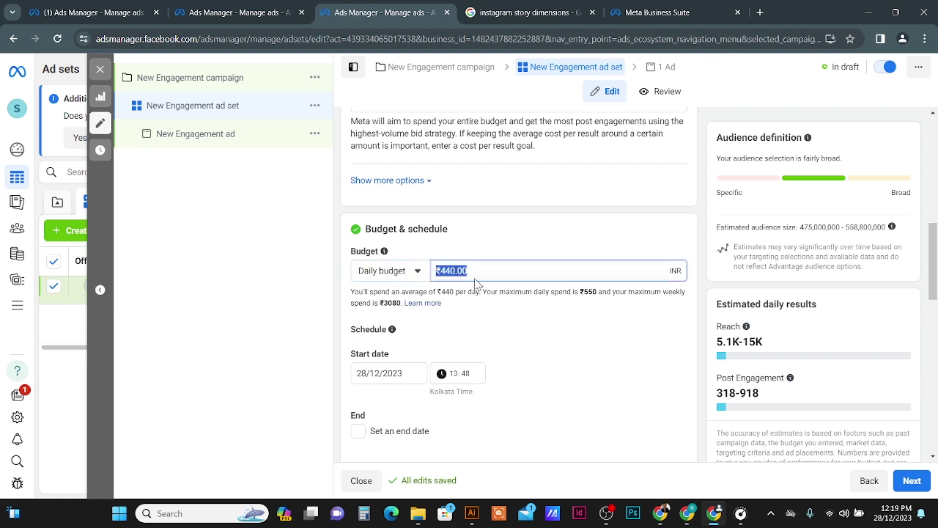
scroll(477, 285, down, 1)
scroll(477, 286, down, 1)
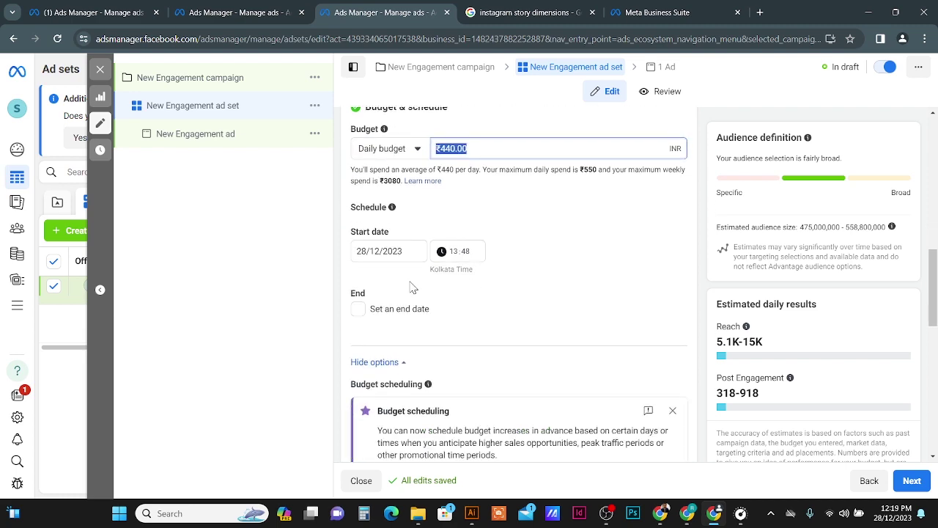
scroll(362, 314, down, 6)
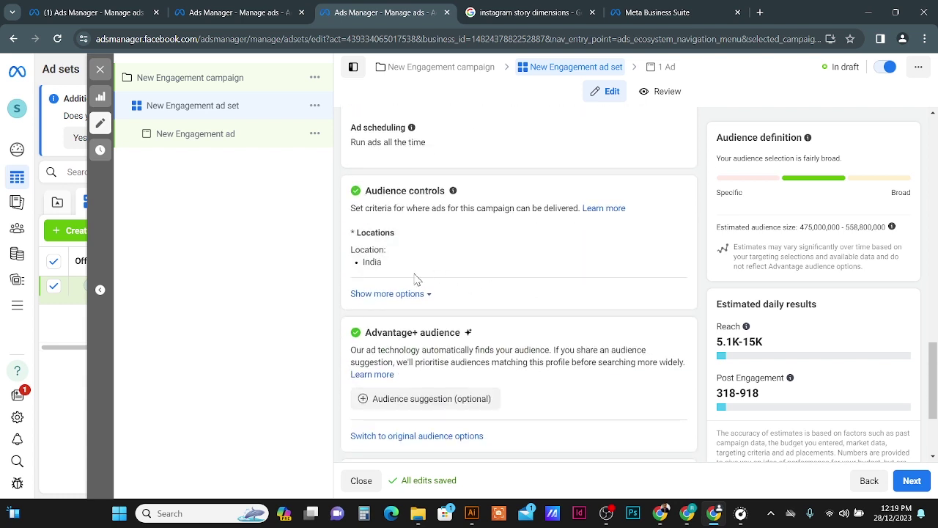
mouse_move(580, 267)
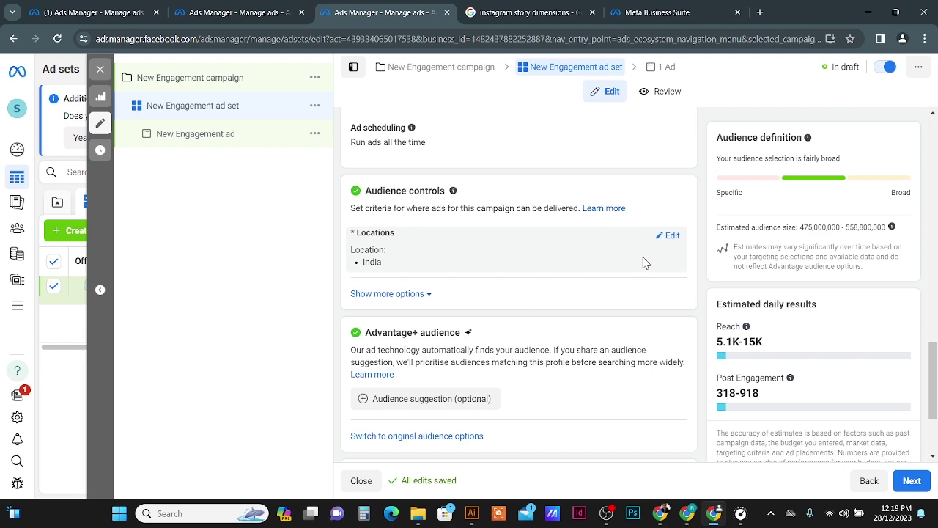
scroll(638, 263, down, 2)
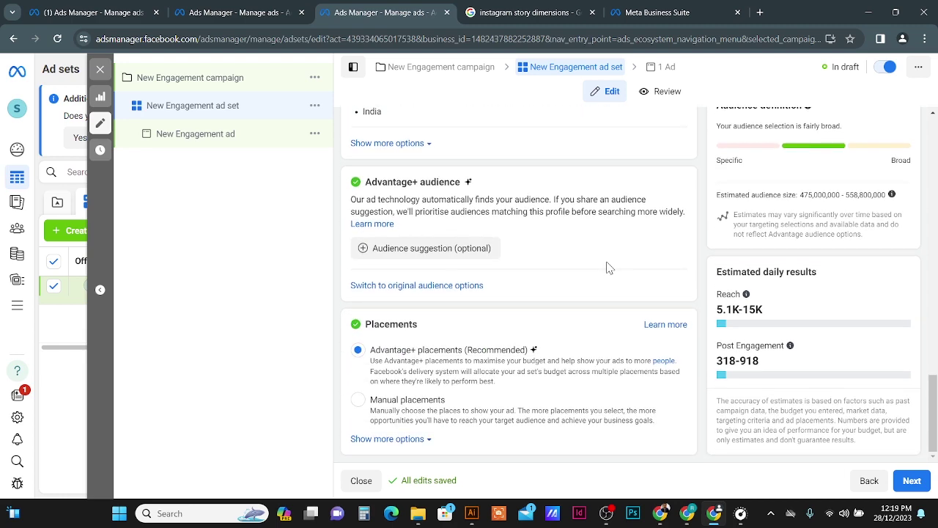
Switch to the original audience options and start editing Detailed targeting.
click(433, 287)
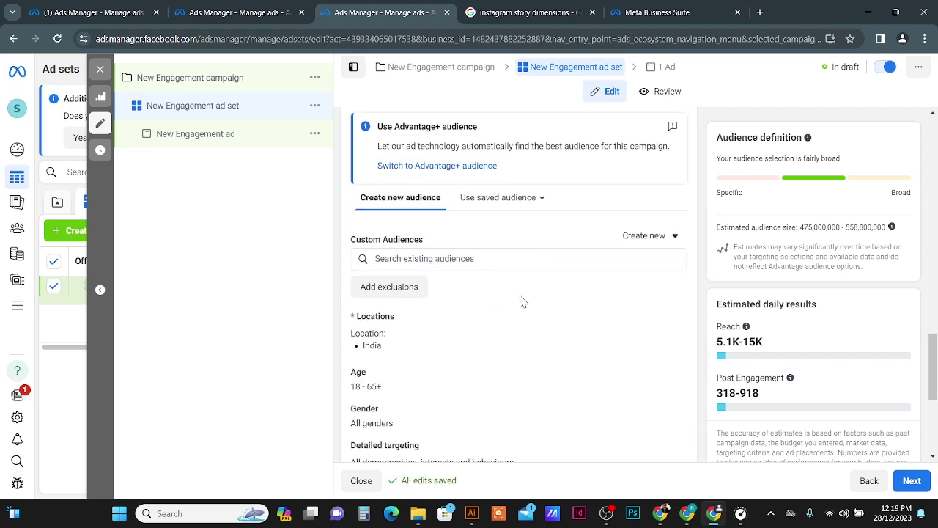
scroll(523, 301, down, 3)
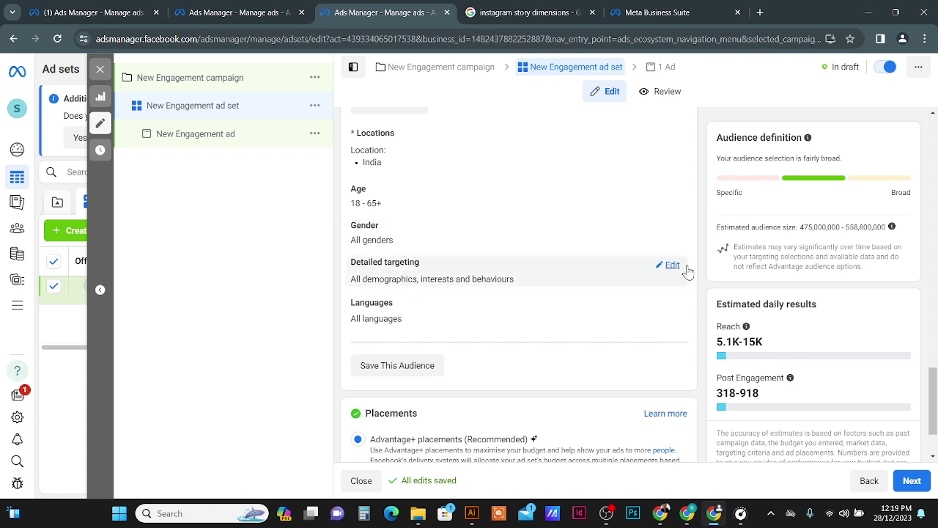
click(668, 269)
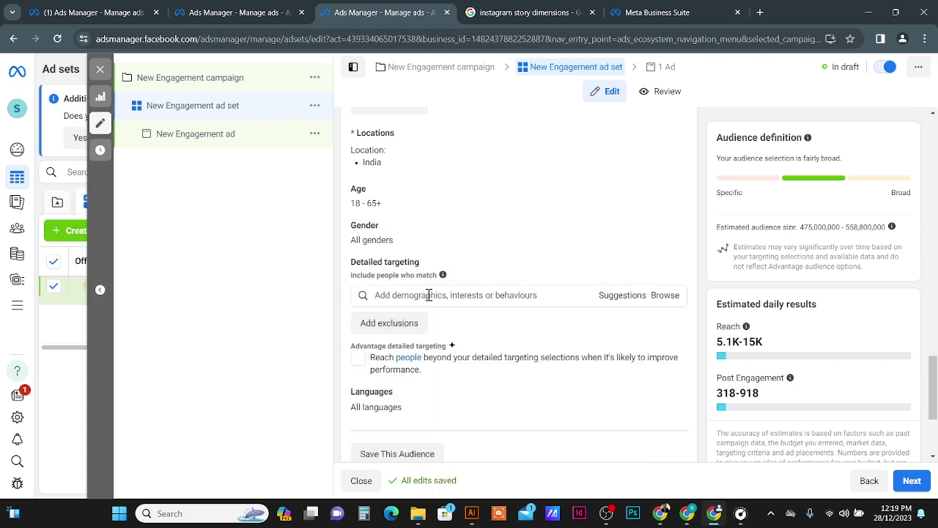
scroll(429, 295, down, 3)
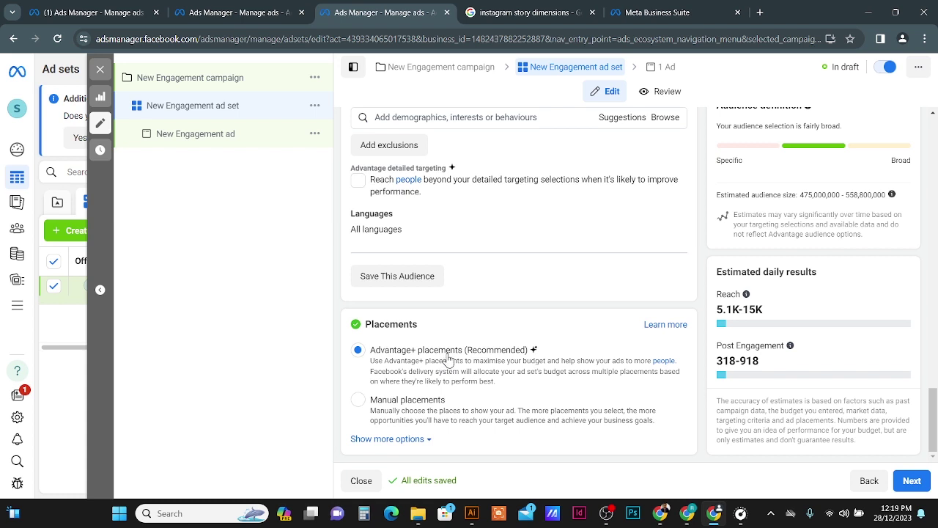
Switch to manual placements and review the Facebook and Instagram platform and Feeds options.
click(358, 400)
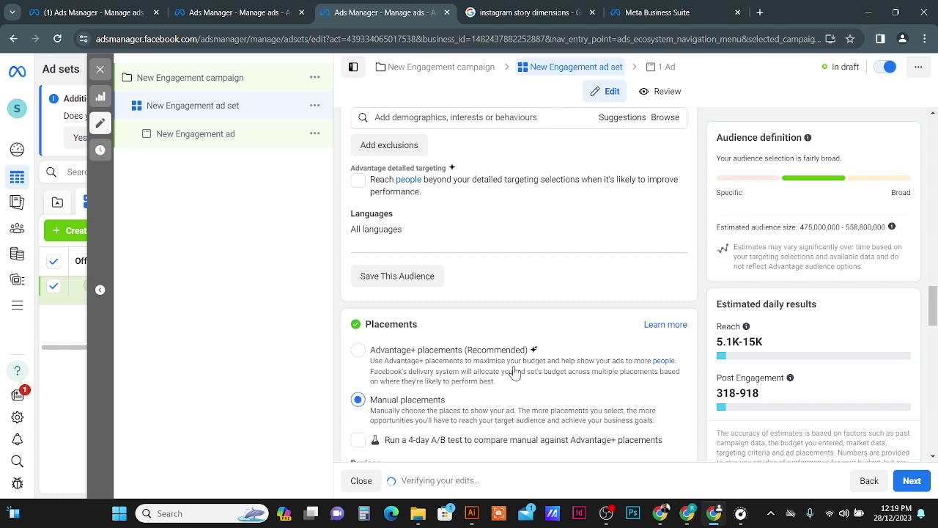
scroll(516, 373, down, 3)
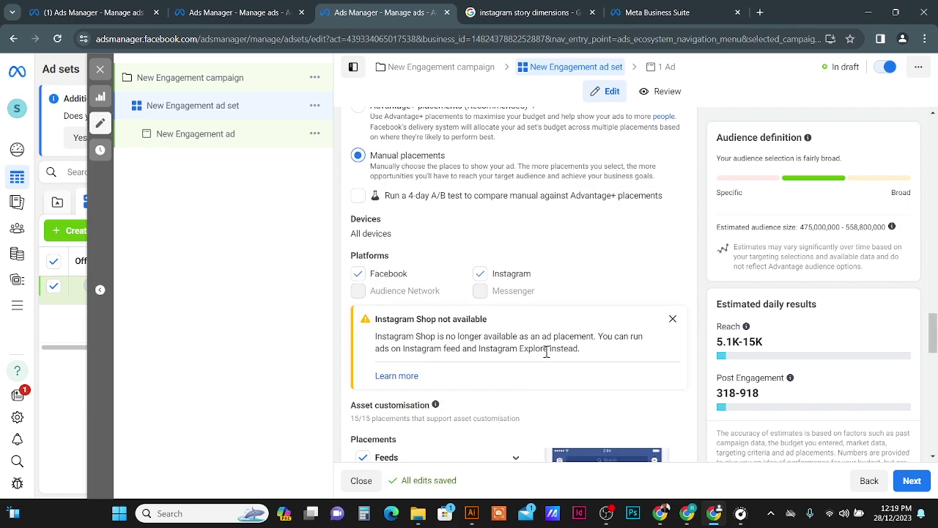
scroll(482, 359, down, 3)
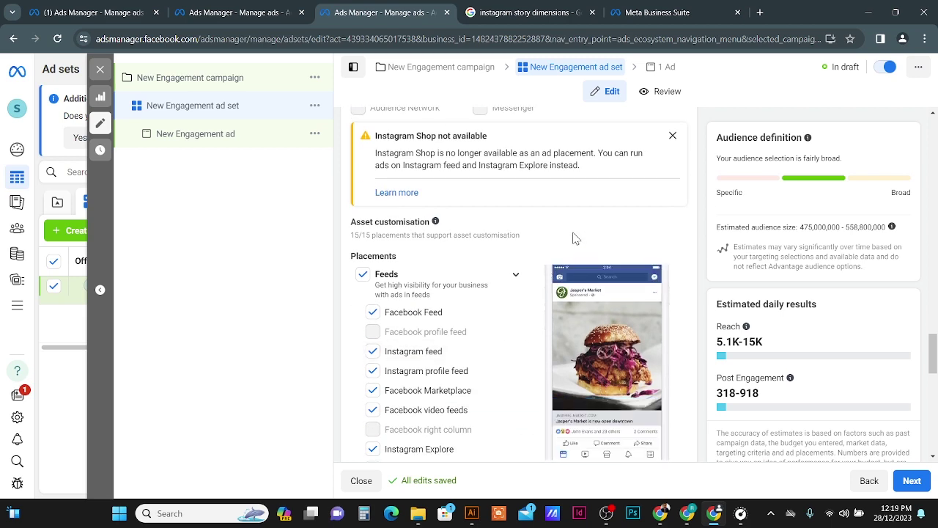
scroll(571, 238, up, 1)
scroll(571, 242, down, 4)
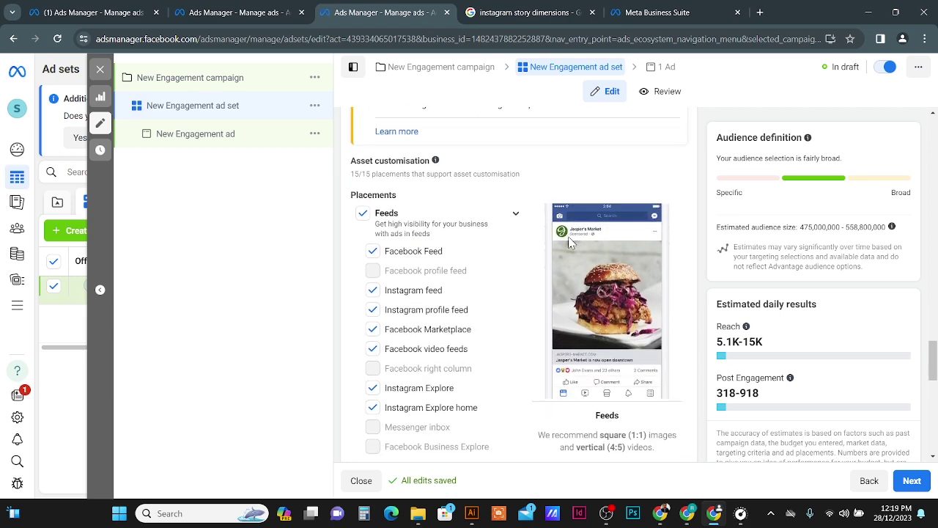
scroll(569, 245, up, 3)
scroll(562, 301, up, 2)
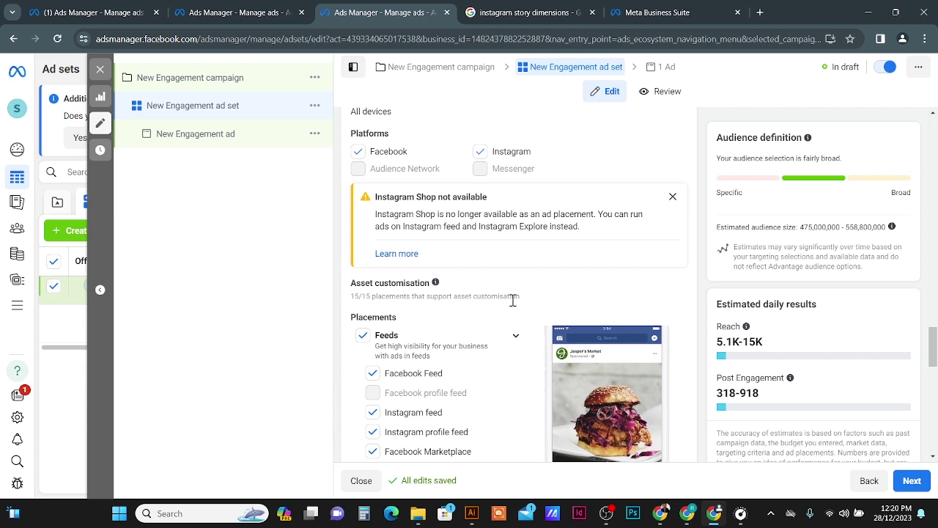
Uncheck Instagram under Platforms and review the remaining Facebook placements.
click(480, 152)
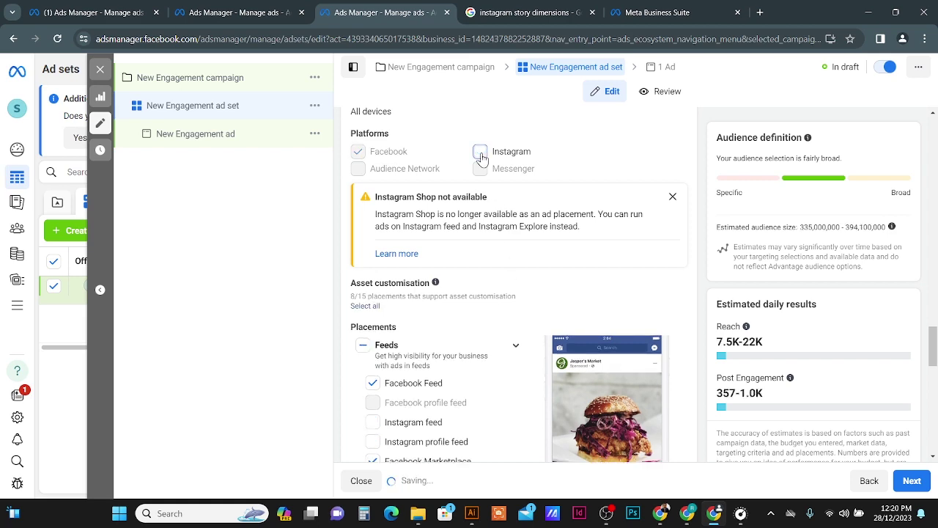
scroll(466, 258, down, 6)
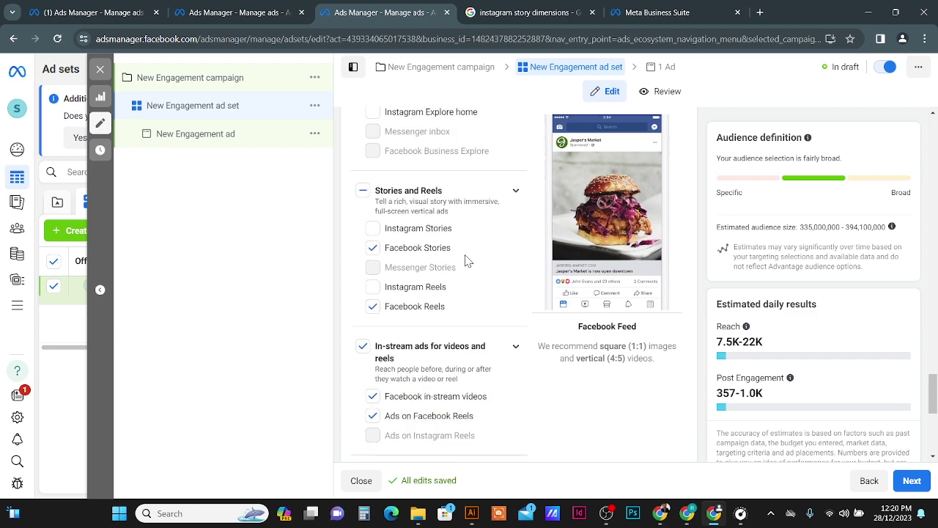
scroll(468, 261, down, 4)
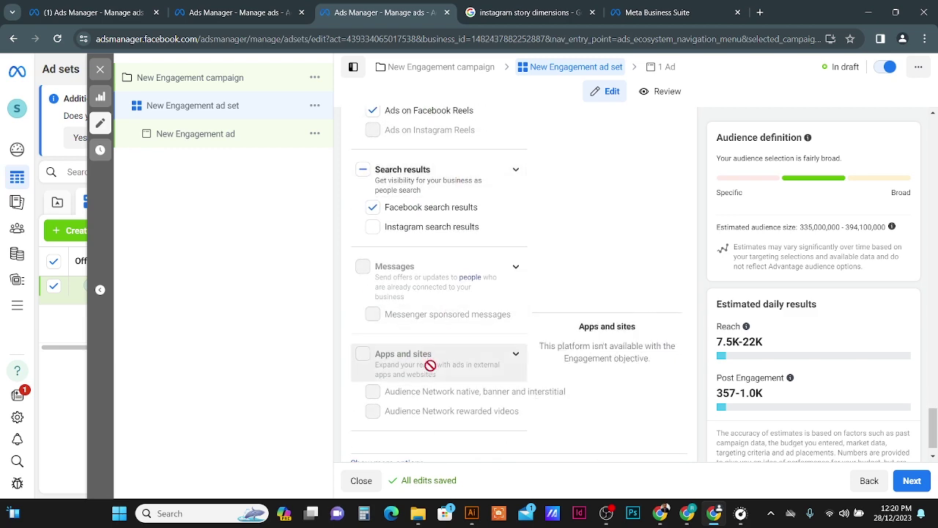
scroll(431, 366, up, 6)
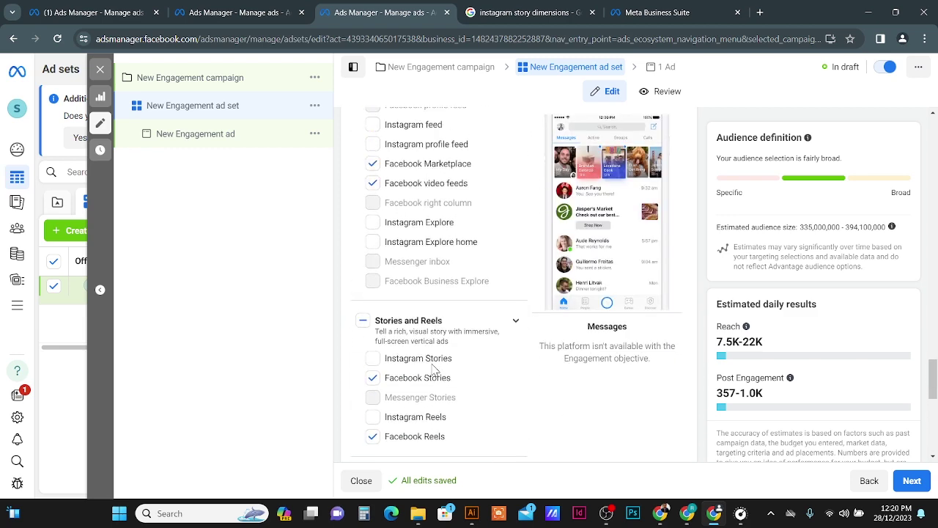
scroll(433, 367, up, 3)
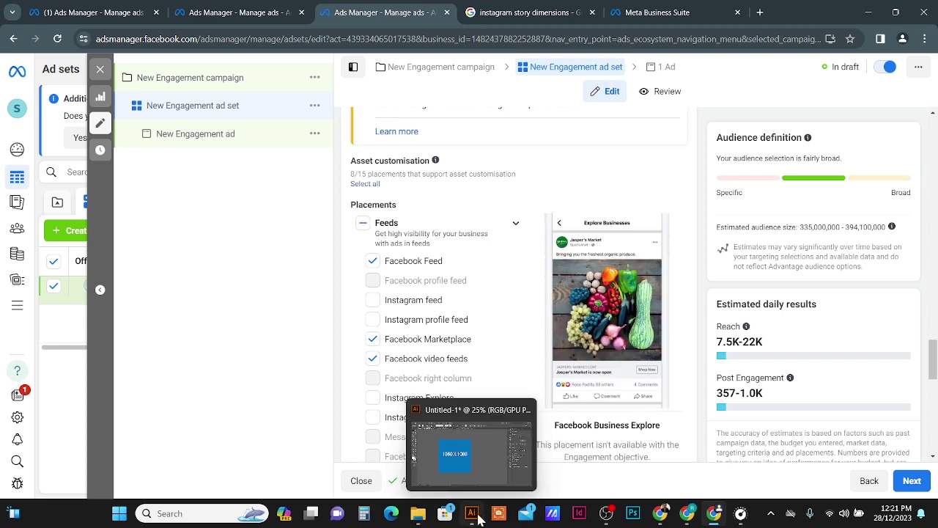
click(475, 516)
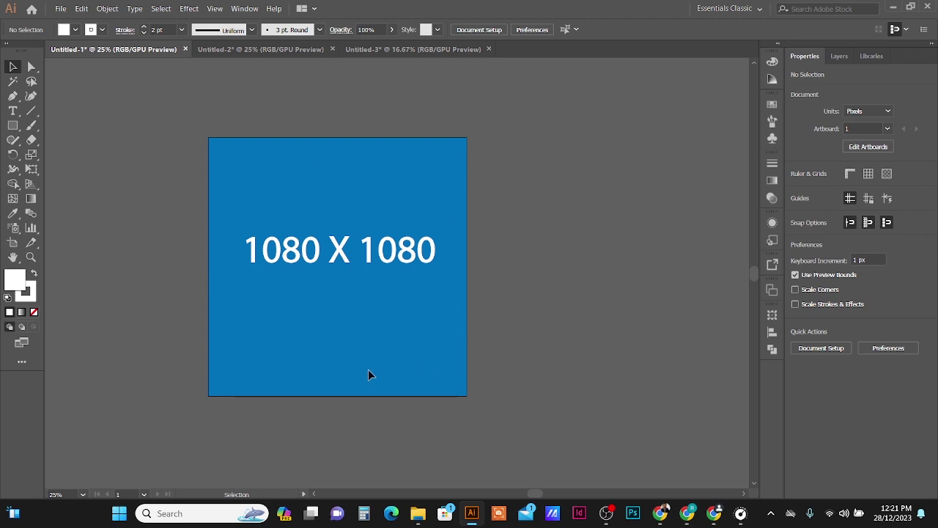
click(293, 50)
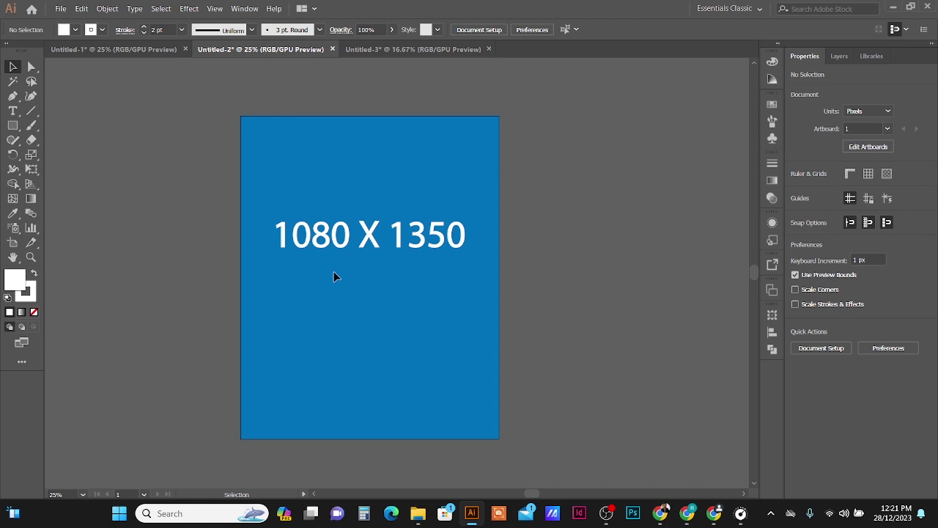
click(715, 517)
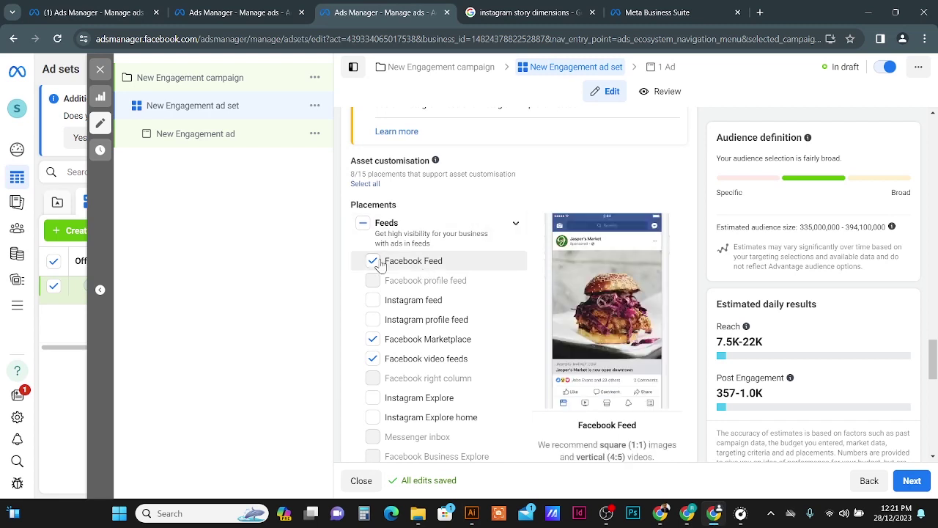
Uncheck Marketplace, Stories, Reels, in-stream videos, Ads on Facebook Reels and search results placements.
click(373, 339)
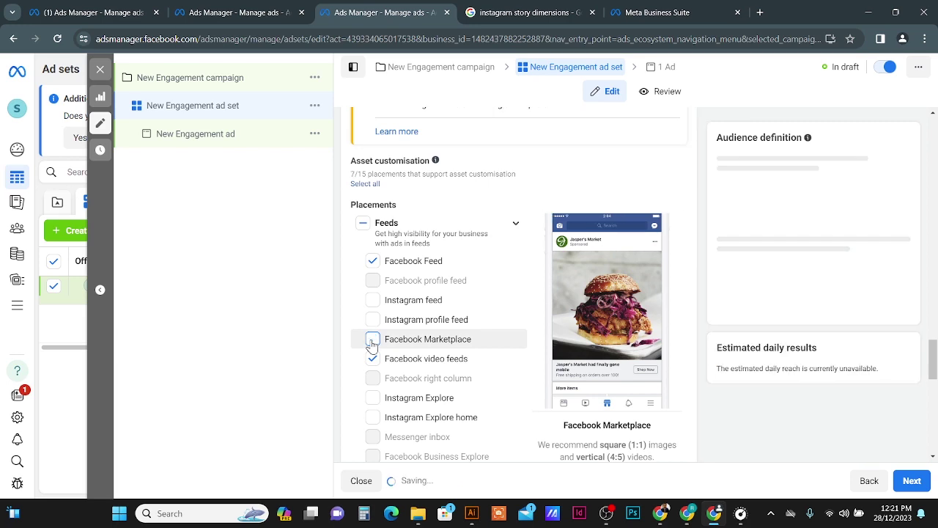
scroll(374, 340, down, 2)
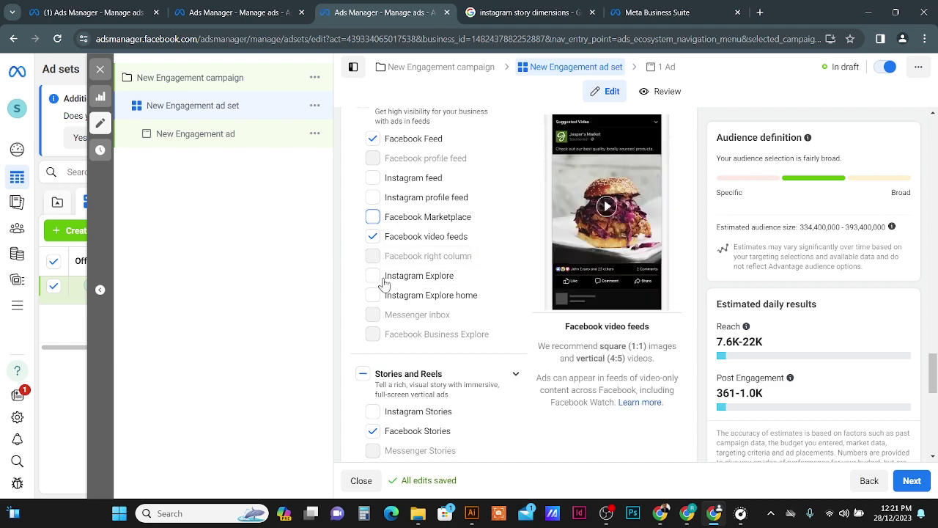
scroll(388, 244, down, 1)
scroll(389, 244, down, 2)
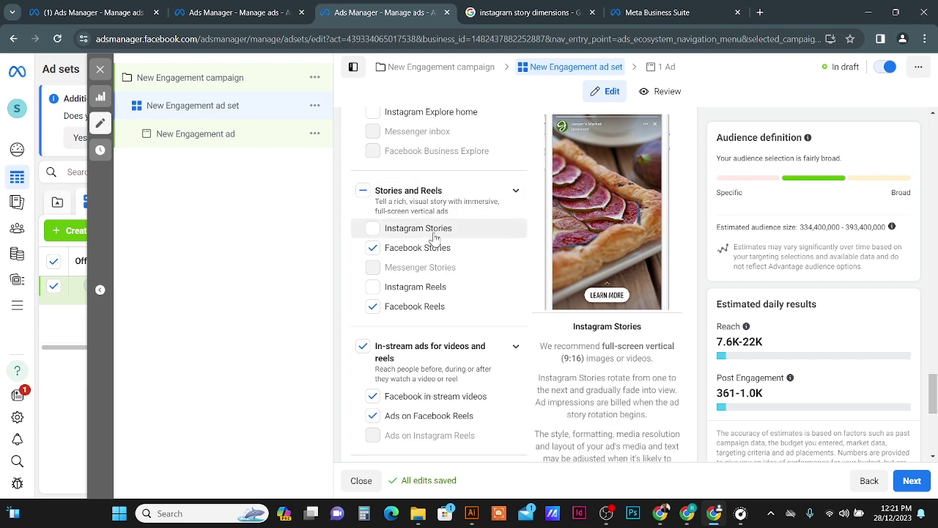
click(375, 252)
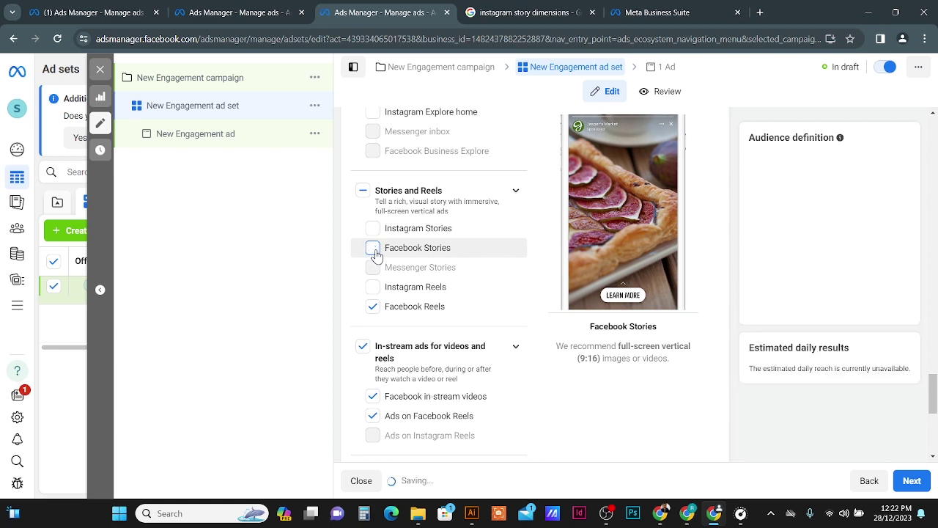
click(373, 308)
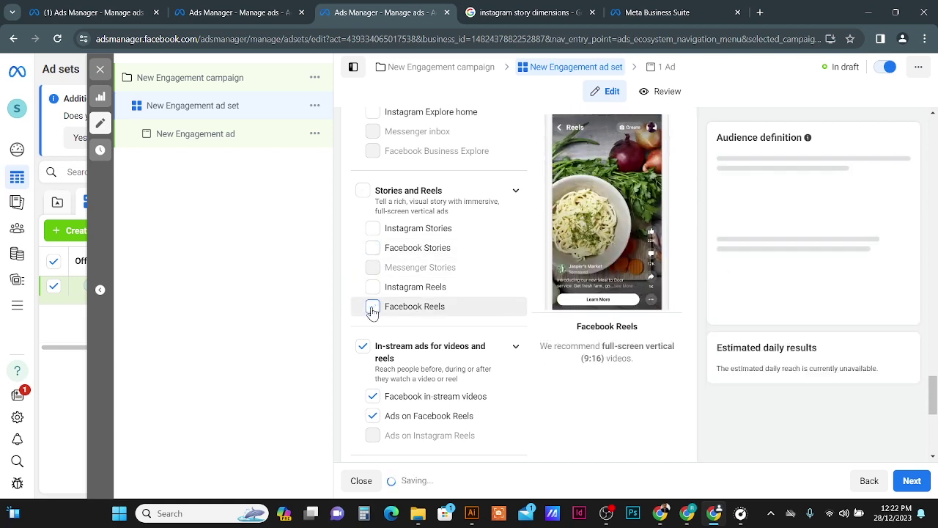
scroll(370, 293, down, 2)
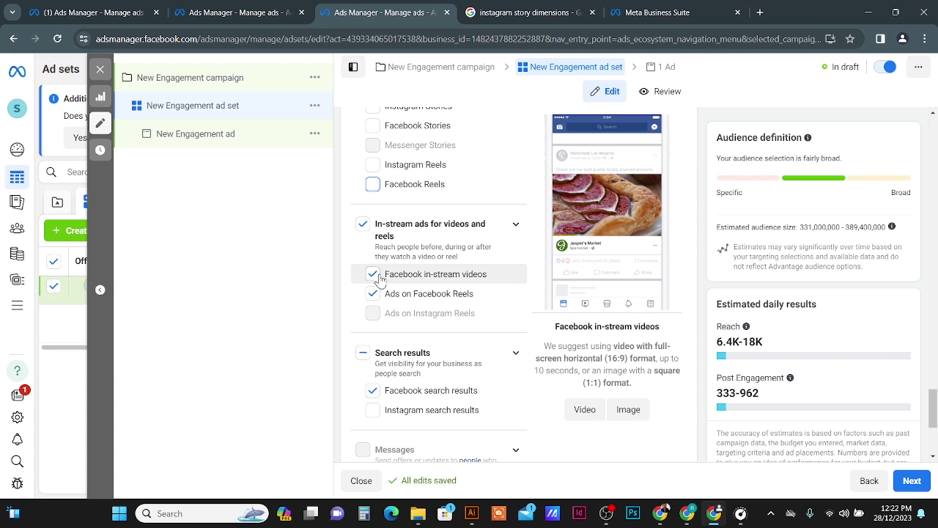
click(377, 276)
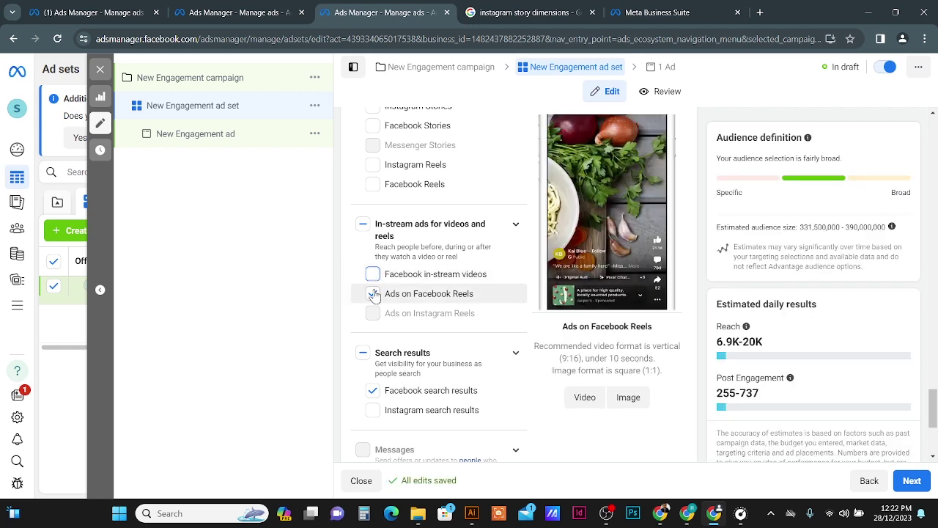
click(373, 293)
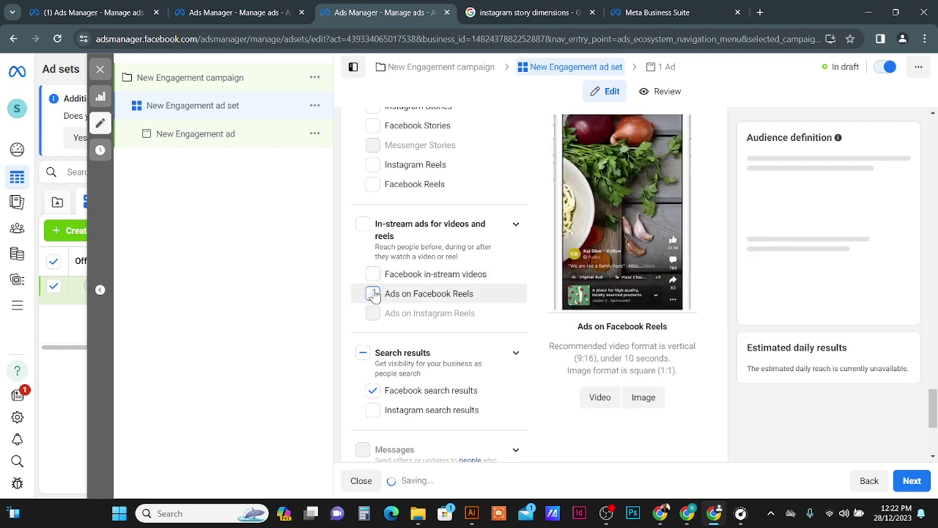
scroll(366, 327, down, 1)
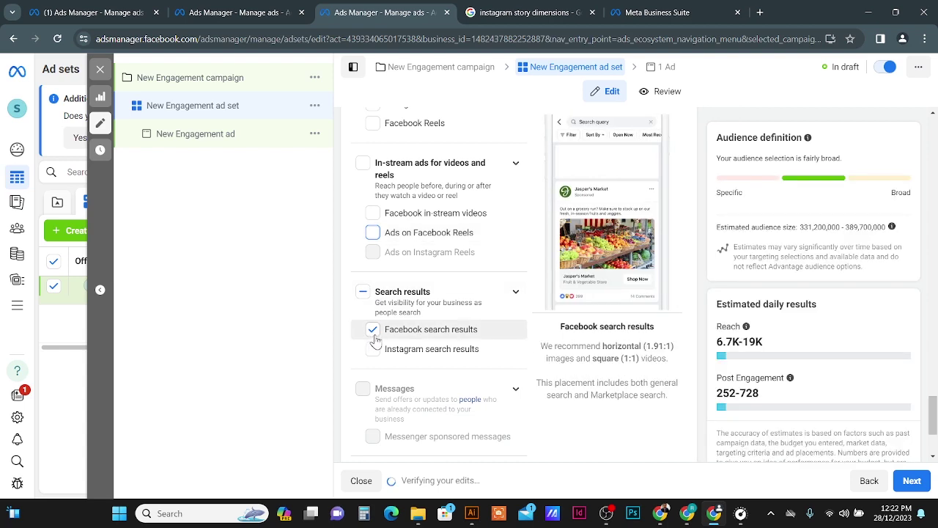
click(374, 329)
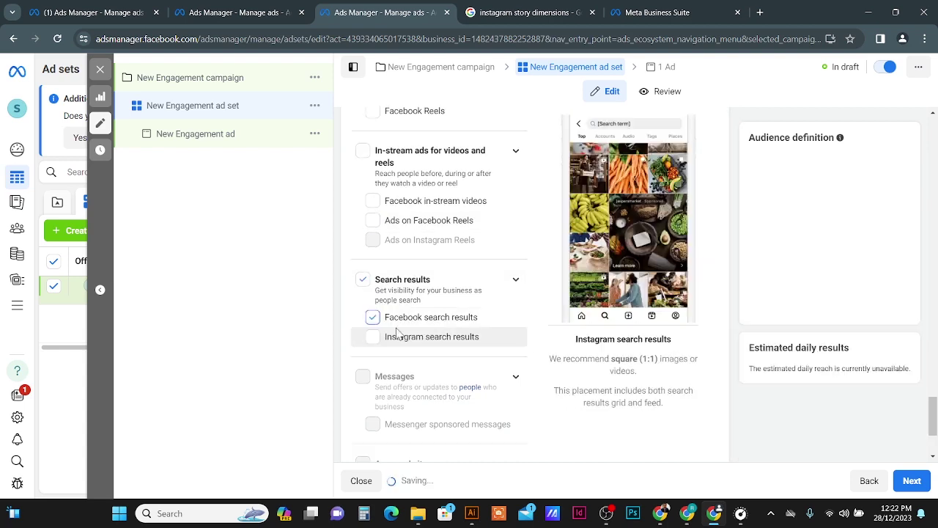
Re-include Facebook Marketplace so Feed, Marketplace and video feeds stay selected.
scroll(396, 330, down, 3)
scroll(403, 330, up, 10)
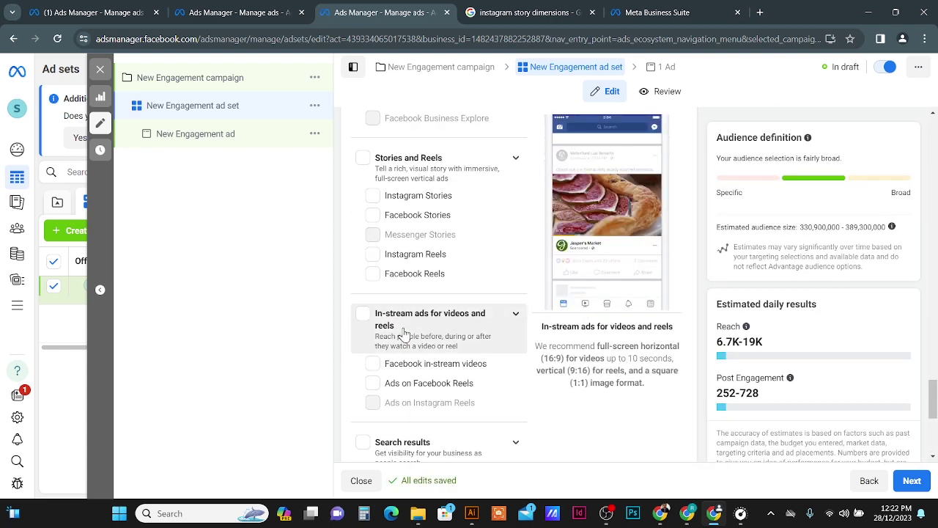
scroll(405, 333, down, 2)
scroll(399, 308, up, 3)
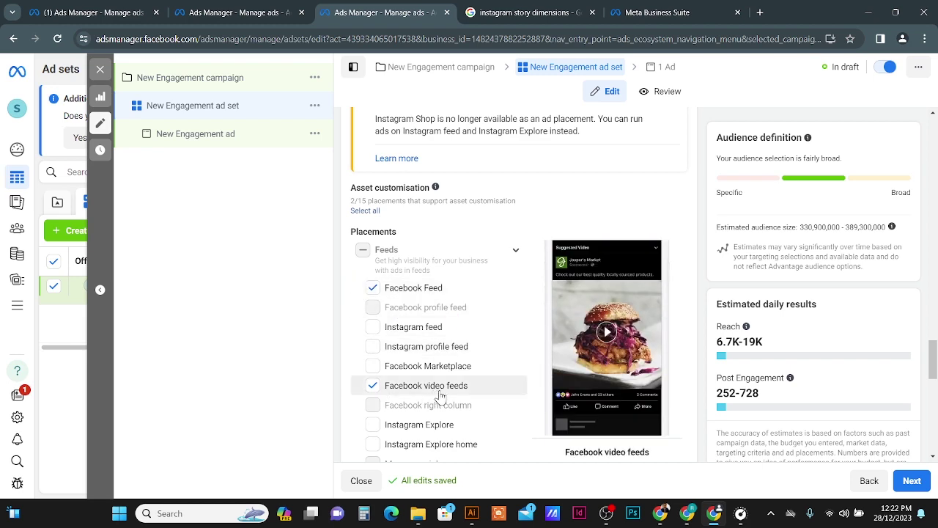
scroll(505, 393, down, 2)
scroll(511, 322, up, 1)
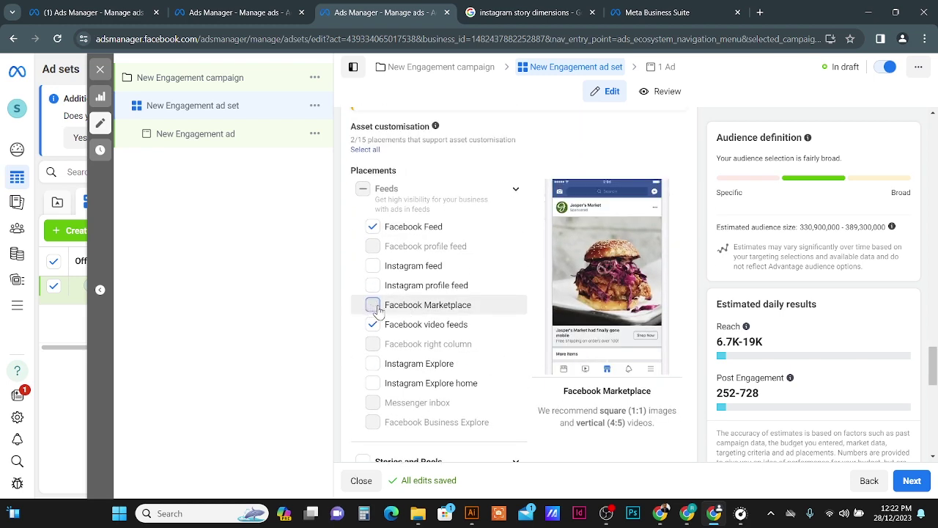
click(373, 304)
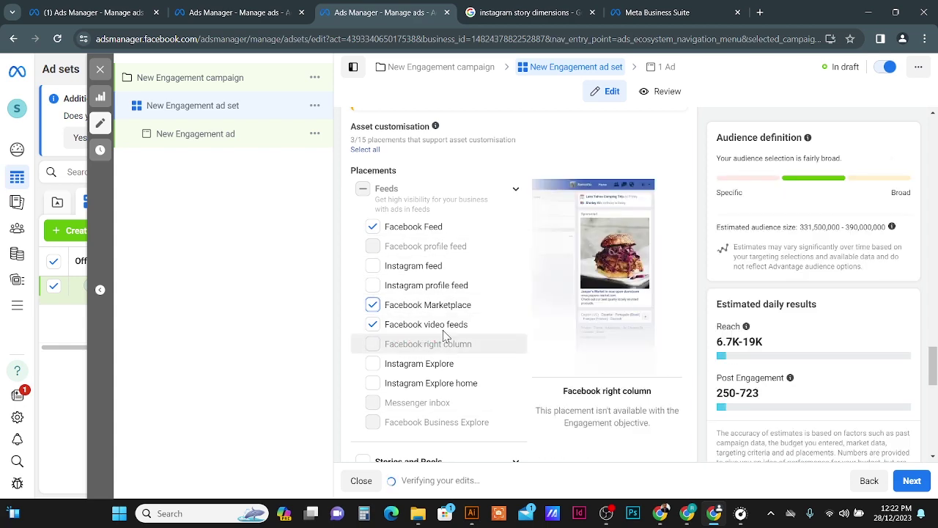
scroll(483, 322, up, 1)
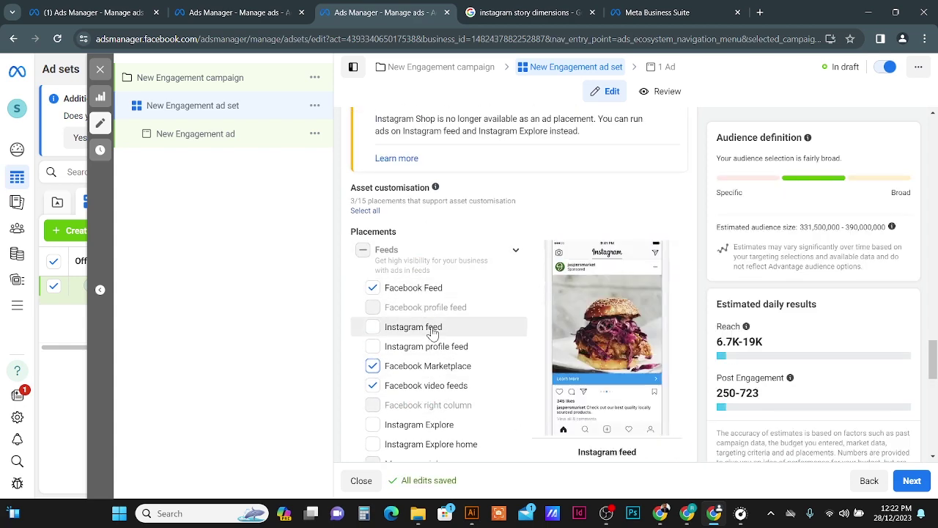
scroll(434, 331, down, 7)
scroll(438, 329, up, 5)
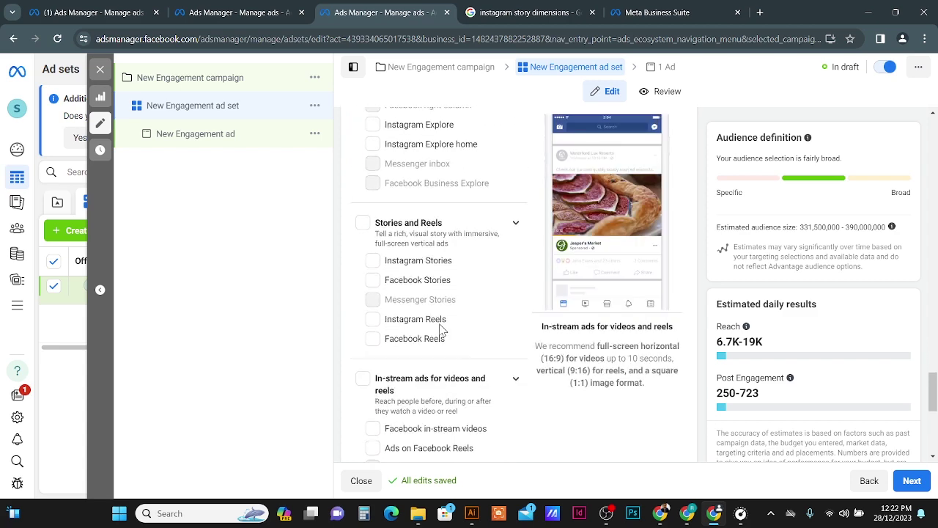
scroll(442, 330, down, 8)
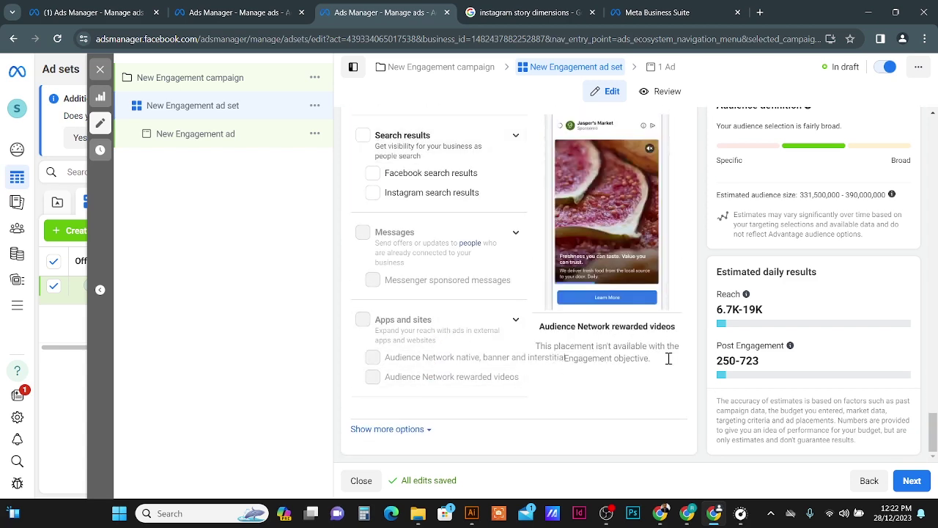
Continue to the ad settings and open the Ad setup dropdown showing its options.
click(912, 481)
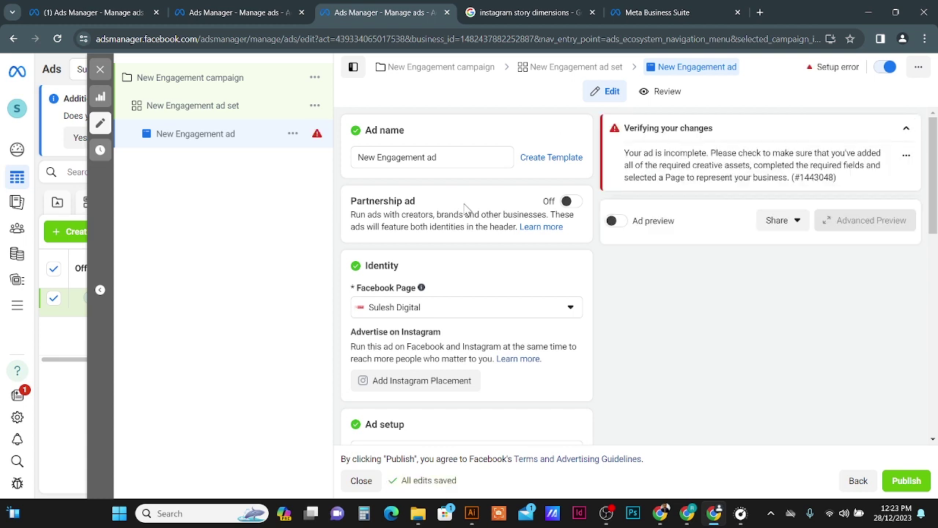
scroll(464, 209, down, 2)
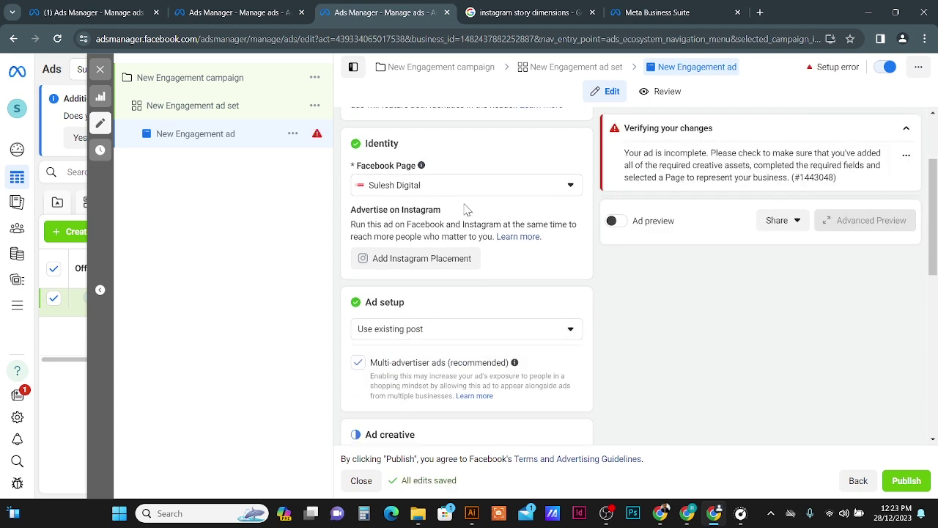
scroll(465, 210, up, 1)
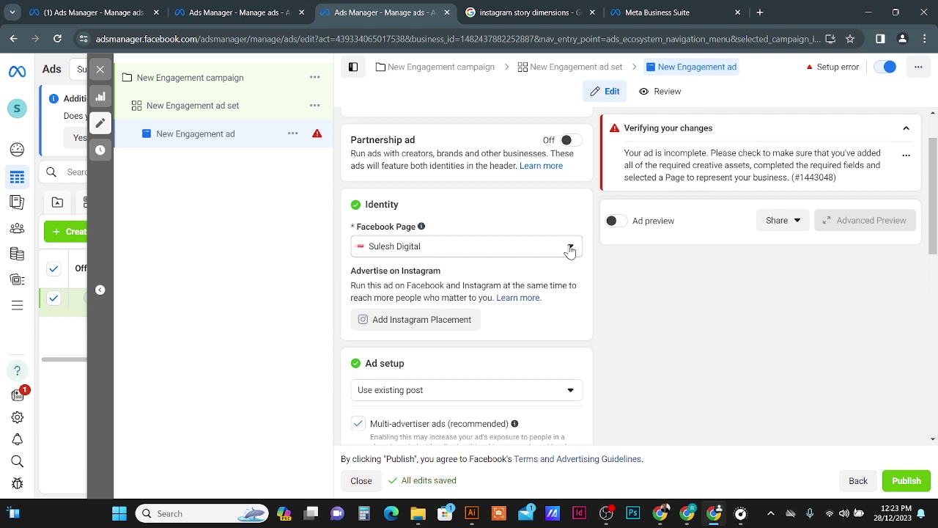
scroll(571, 250, down, 5)
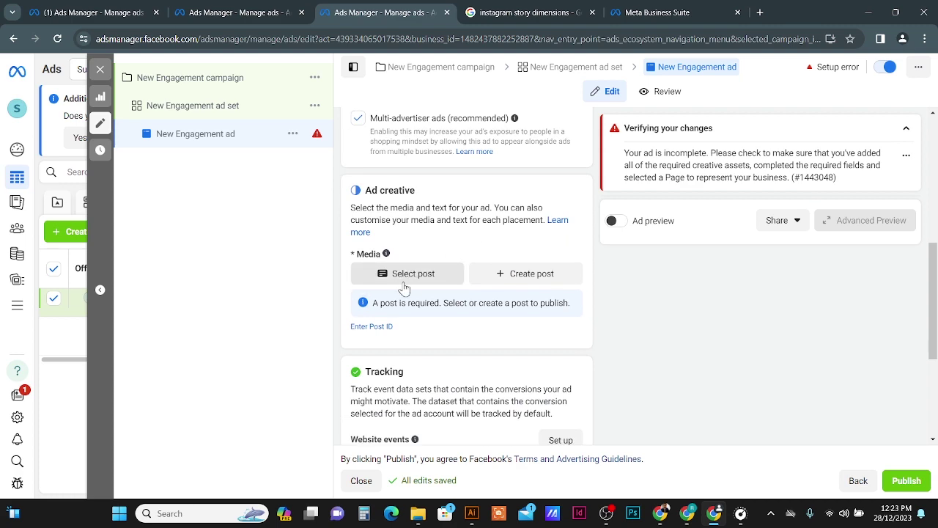
scroll(409, 282, up, 1)
scroll(410, 277, down, 1)
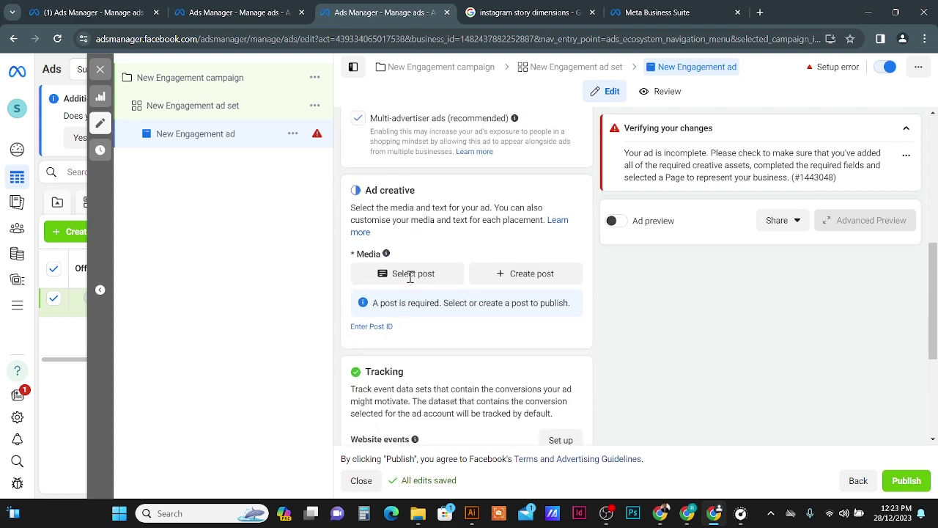
scroll(410, 272, up, 1)
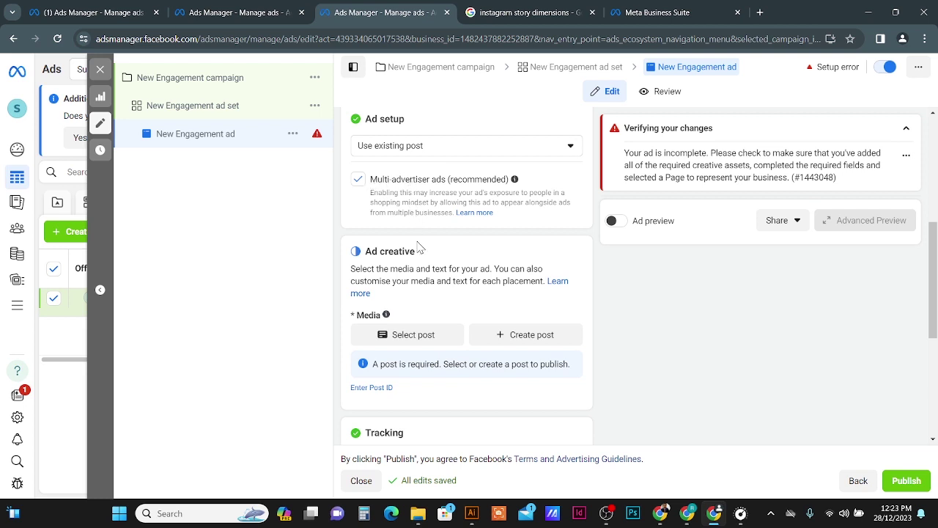
click(453, 154)
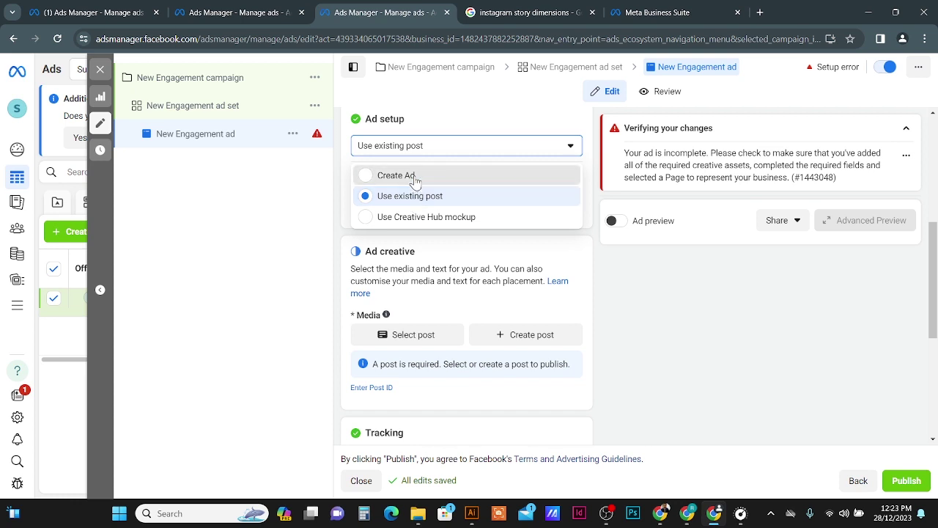
Set Ad setup to Create Ad and choose Add media > Add image.
click(389, 176)
scroll(469, 253, down, 3)
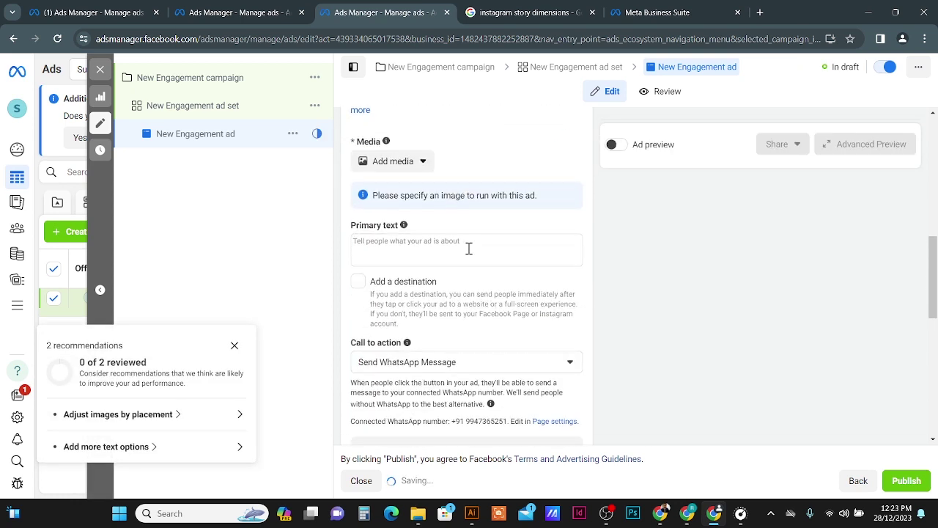
click(396, 163)
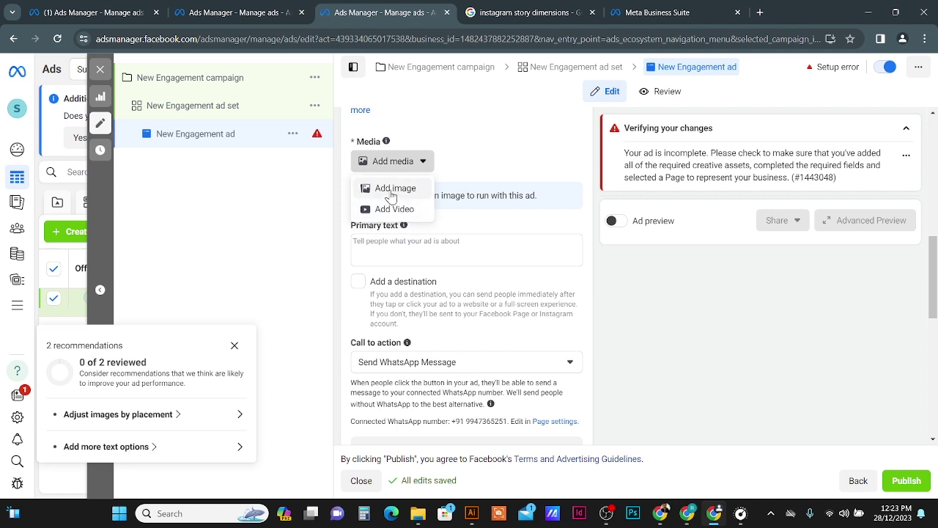
click(390, 191)
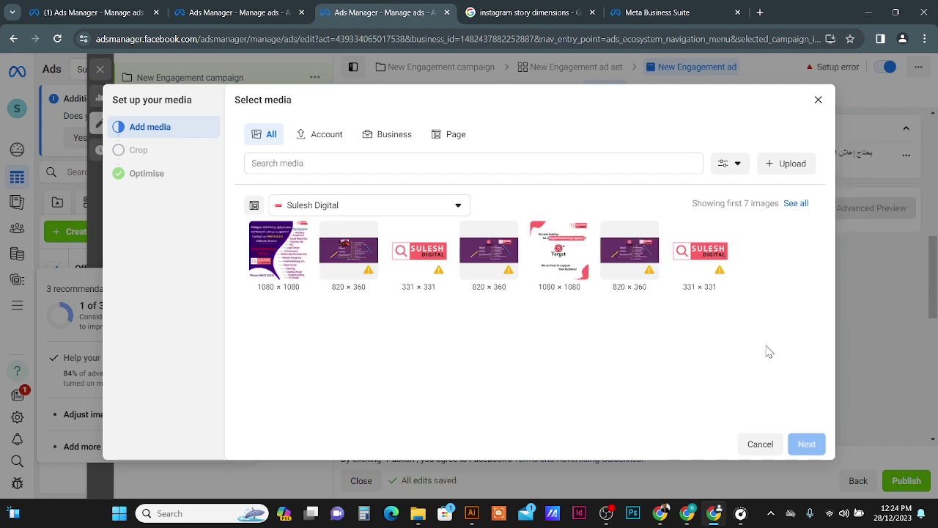
Upload the blue 1080 X 1080 image from the computer and proceed to creative optimisations.
click(789, 170)
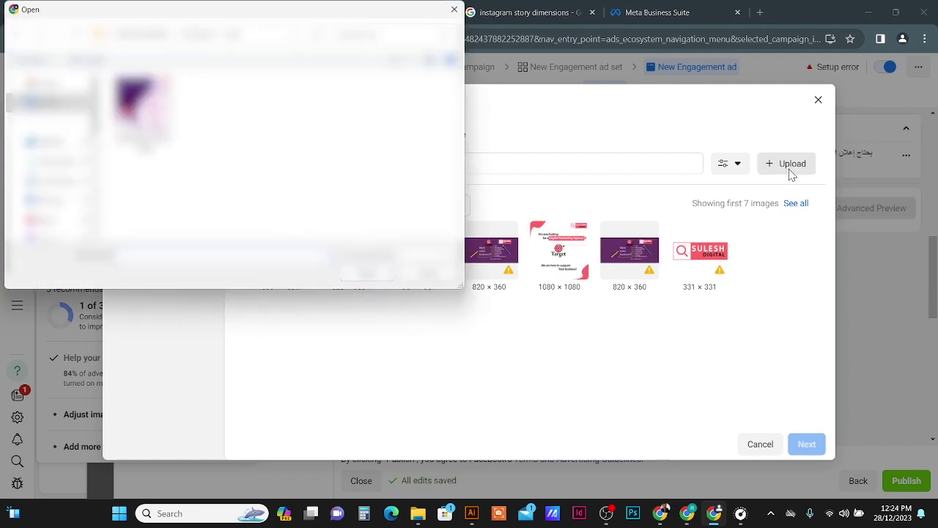
click(47, 141)
scroll(286, 146, down, 3)
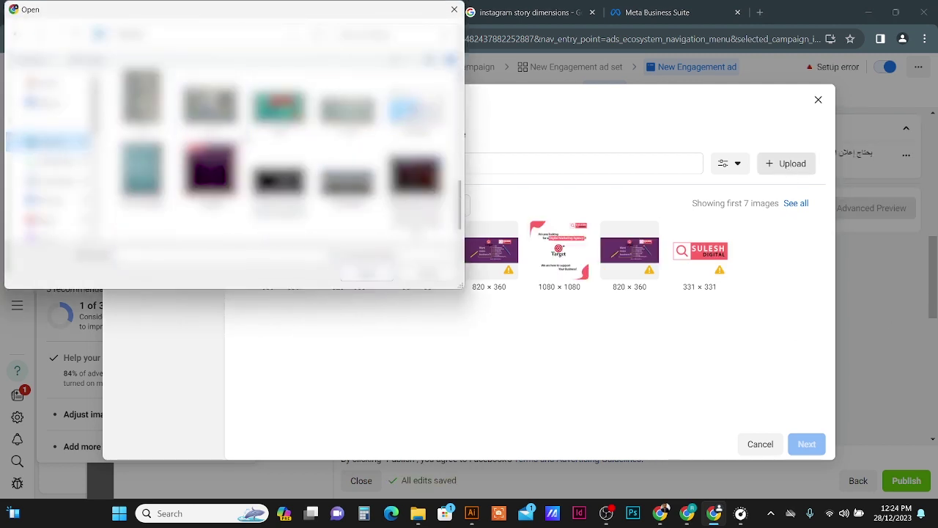
scroll(285, 154, up, 2)
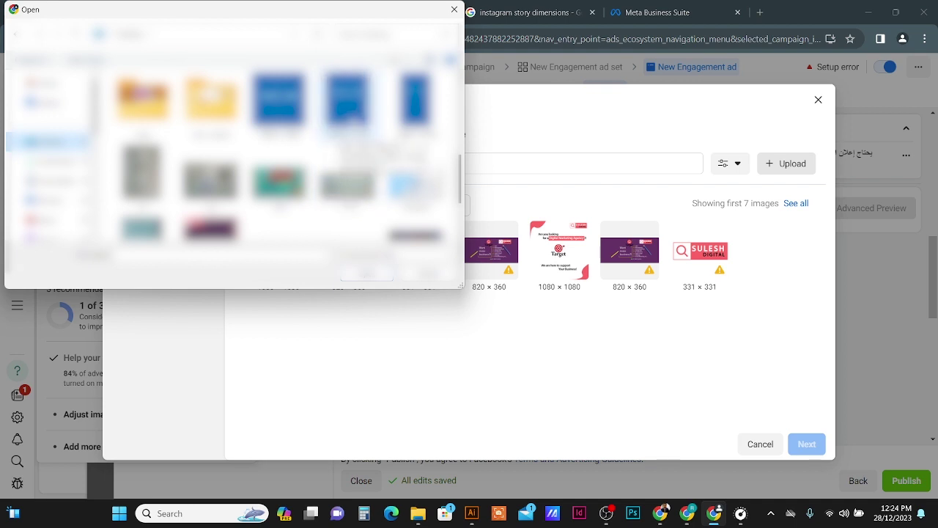
double_click(348, 143)
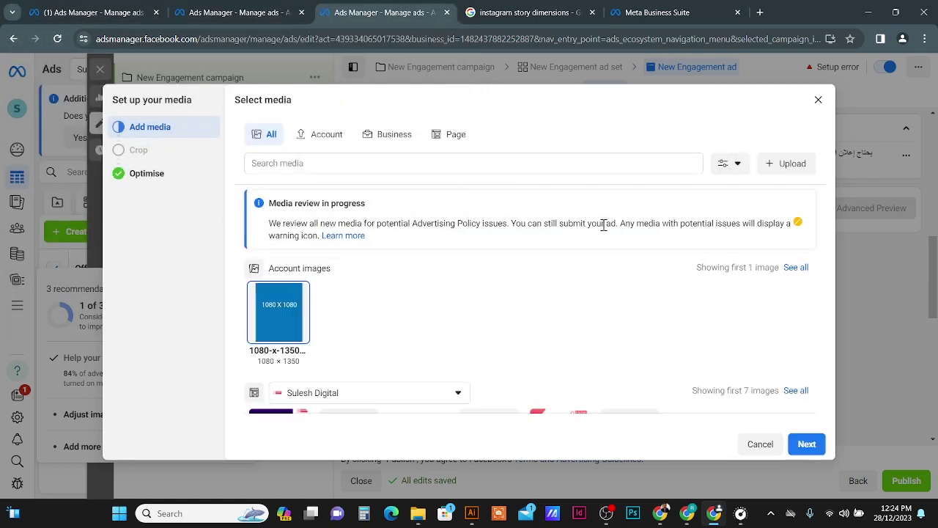
click(806, 444)
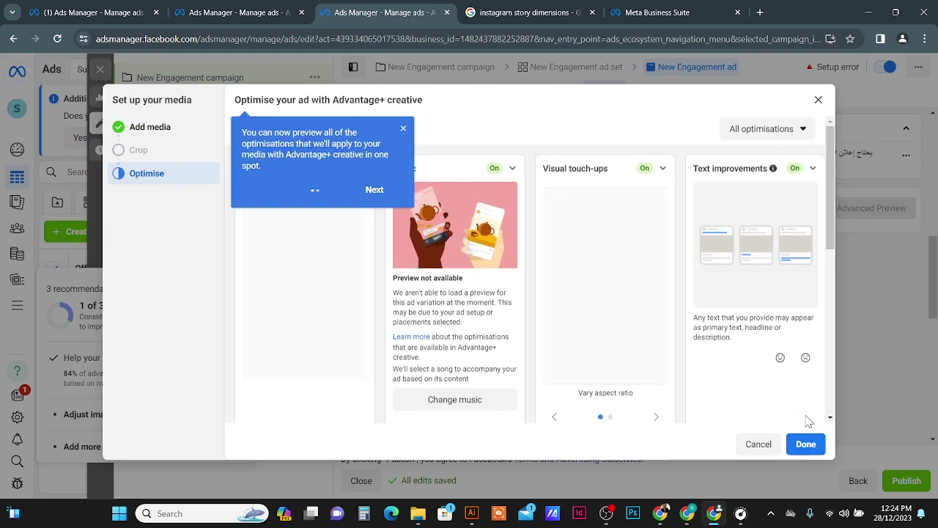
Attach the image and preview the ad in the Marketplace and Video feeds placements.
click(796, 453)
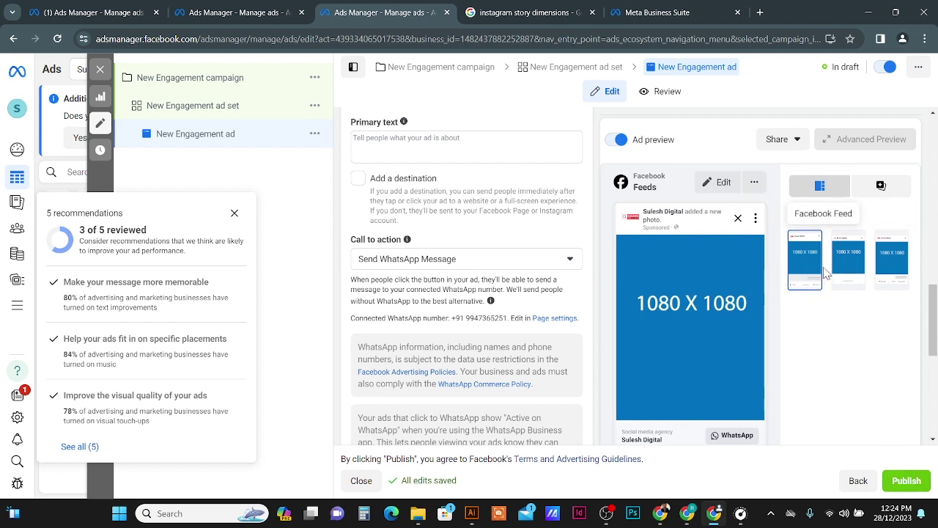
click(850, 268)
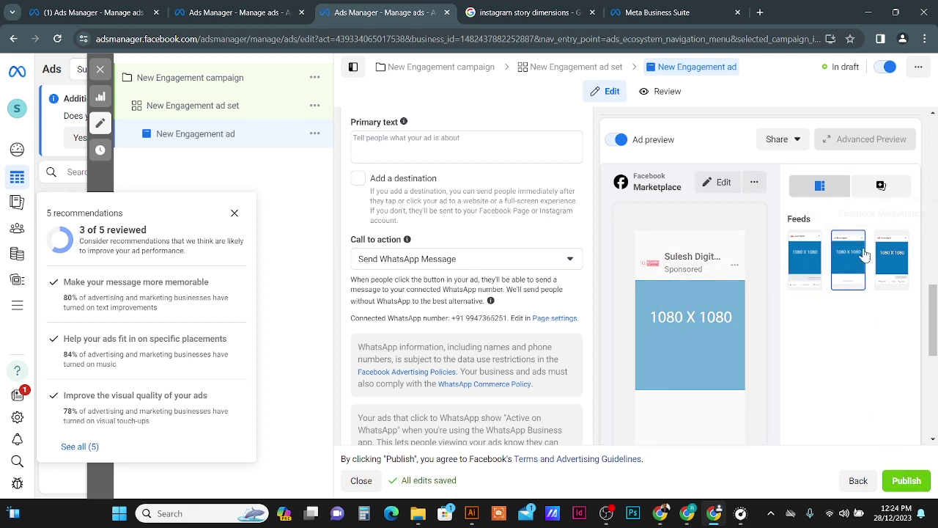
click(885, 261)
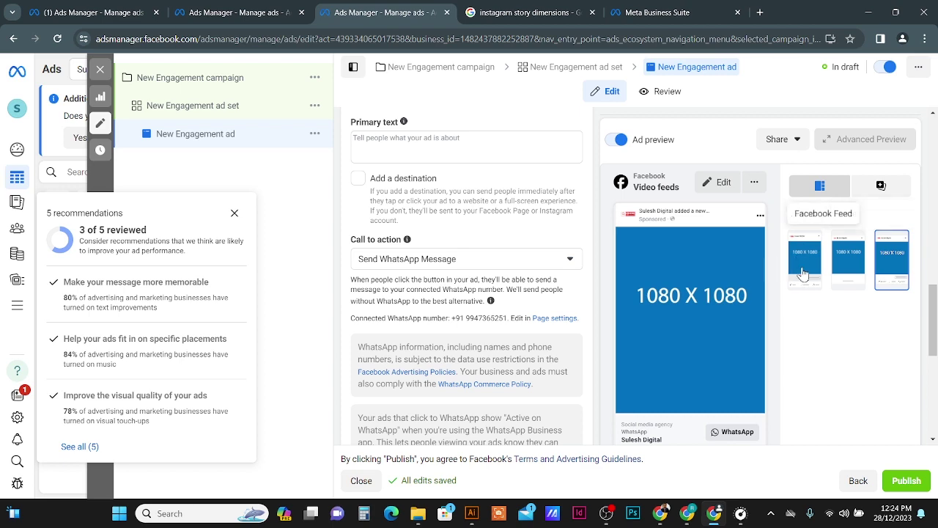
scroll(446, 387, up, 5)
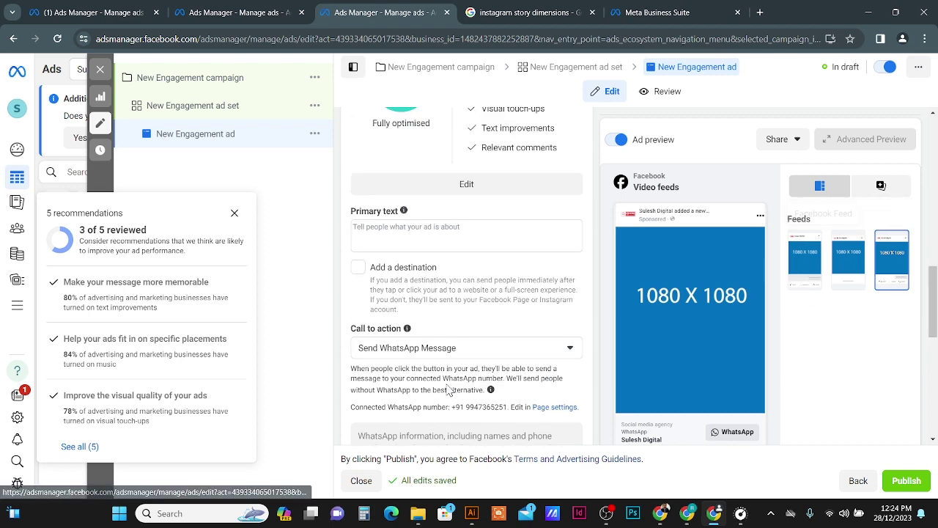
Dismiss the recommendations panel and place the cursor in the Primary text field.
click(234, 215)
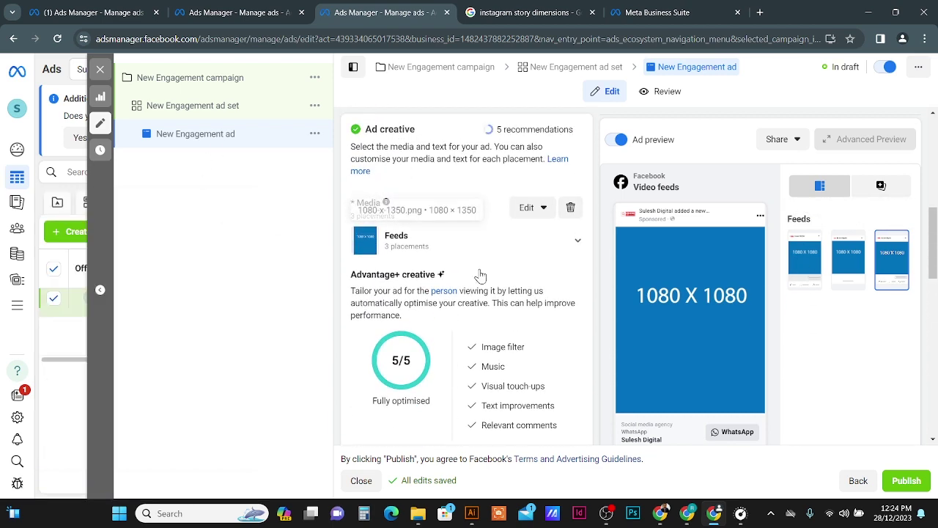
scroll(478, 271, up, 2)
scroll(480, 271, down, 5)
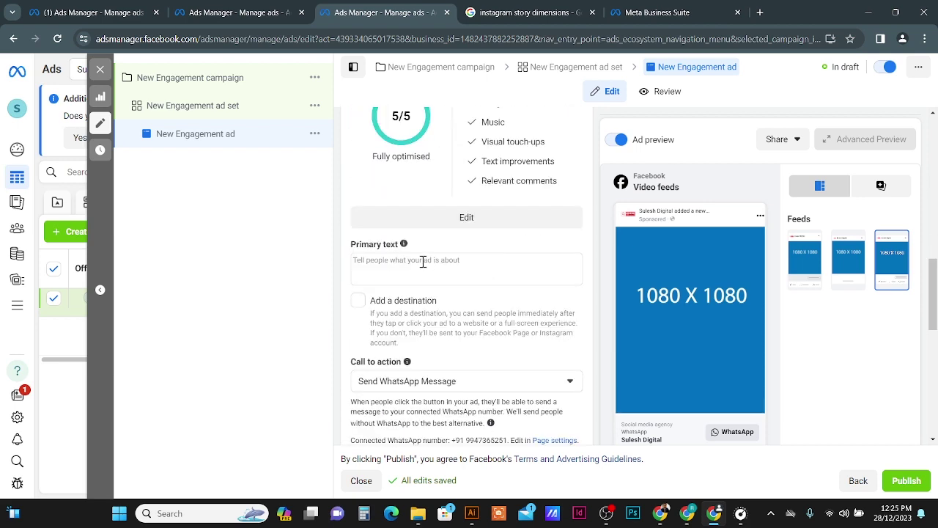
click(423, 262)
scroll(423, 264, down, 3)
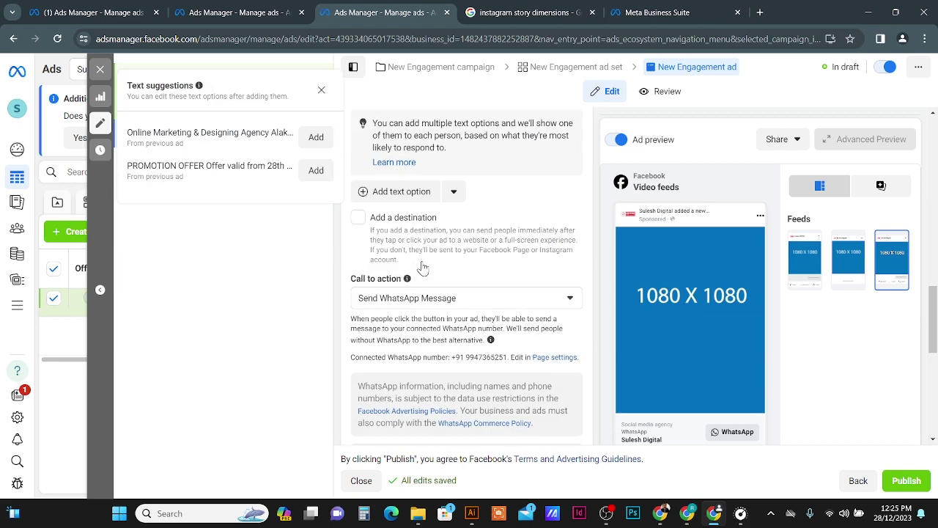
Add a second primary-text option and check the call-to-action choices.
click(421, 192)
click(445, 224)
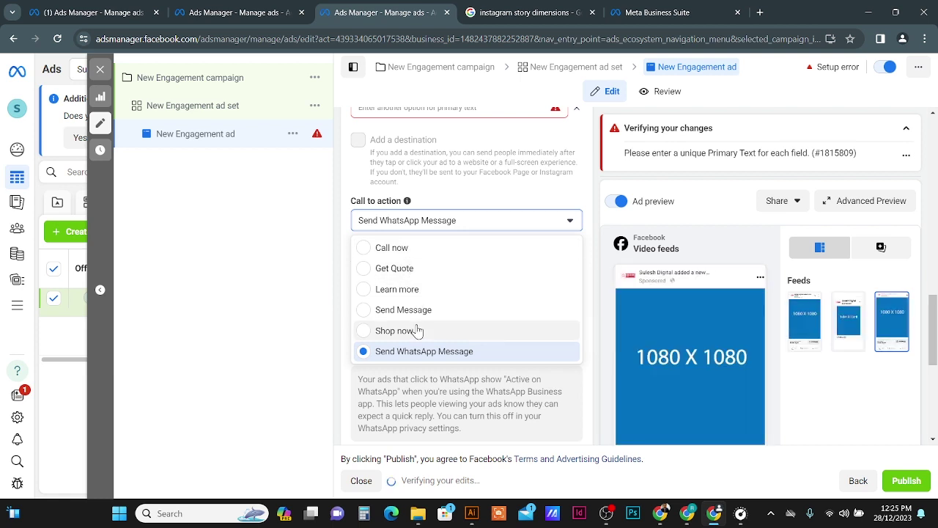
click(732, 105)
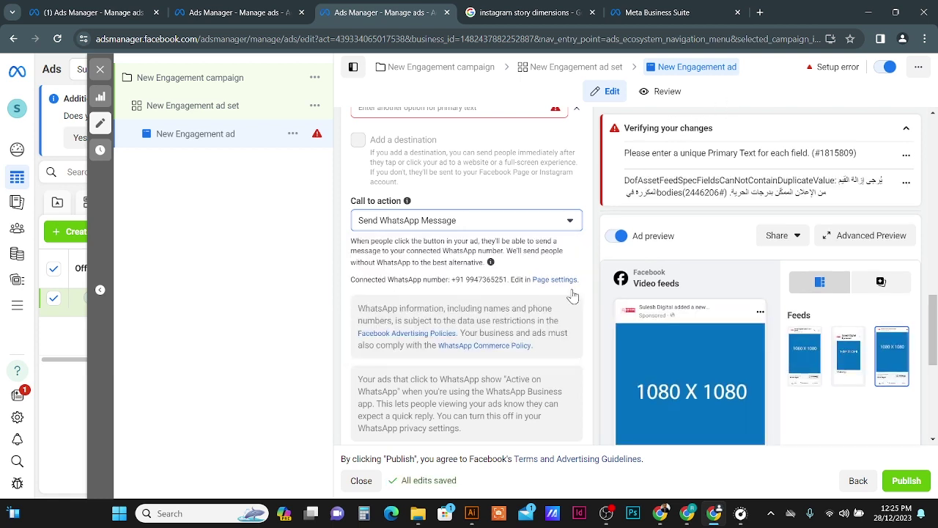
Change the call to action from Send WhatsApp Message to Learn more.
click(391, 219)
click(458, 292)
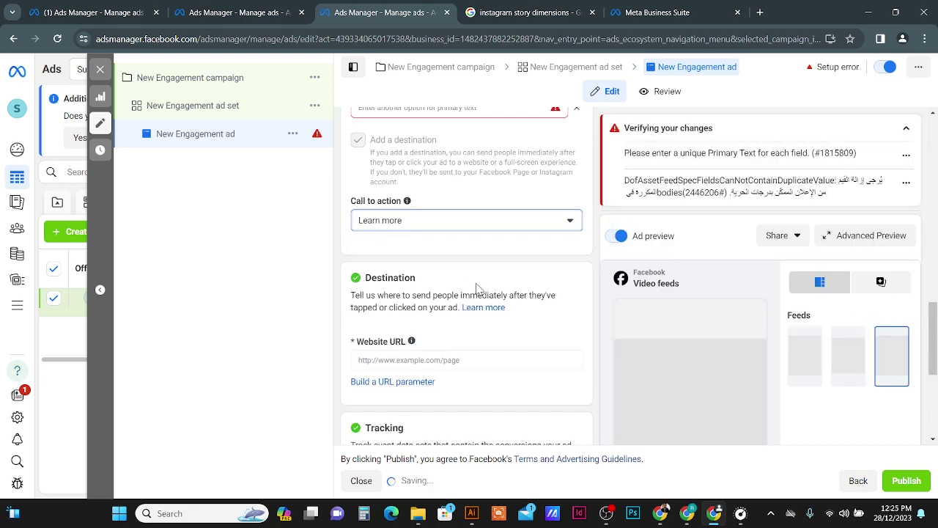
scroll(470, 250, down, 3)
scroll(469, 252, down, 1)
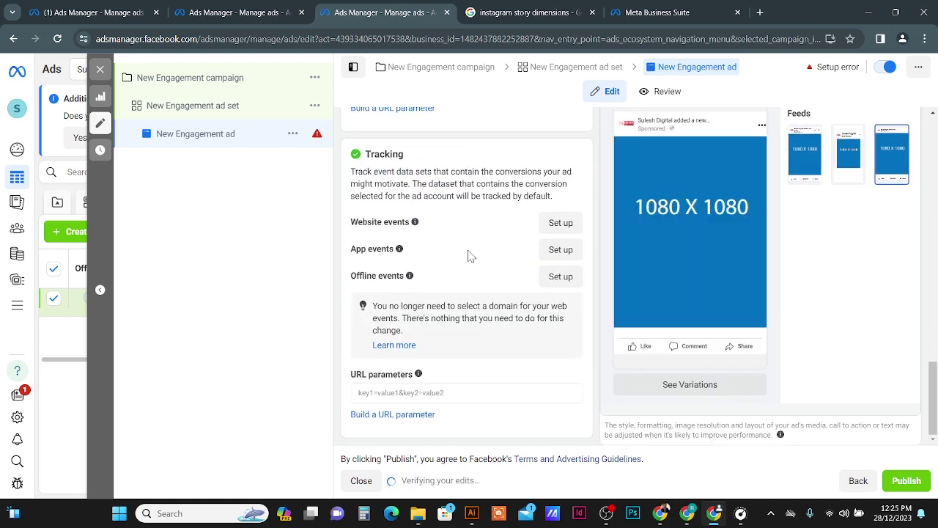
scroll(470, 256, up, 8)
scroll(382, 219, up, 2)
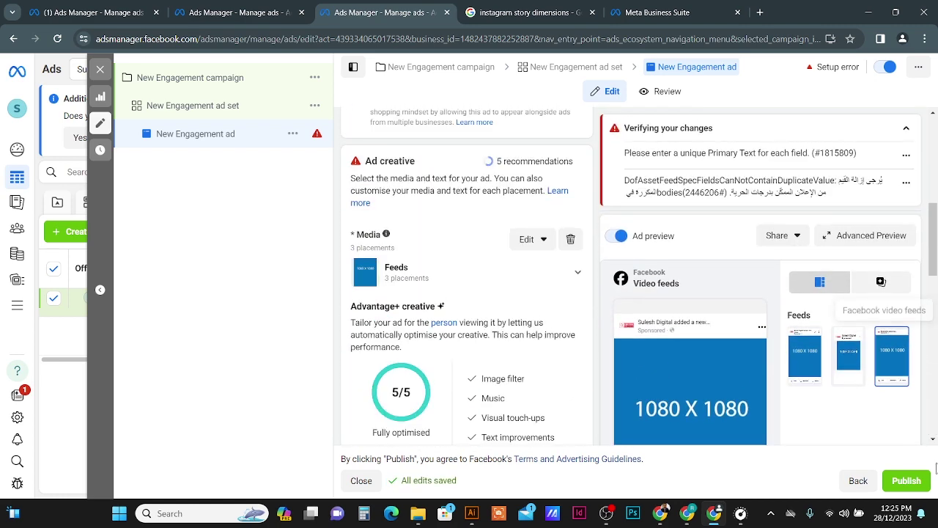
Publish, dismiss the 'Some items not published' notice, and exit the editor to the Ads list.
click(907, 481)
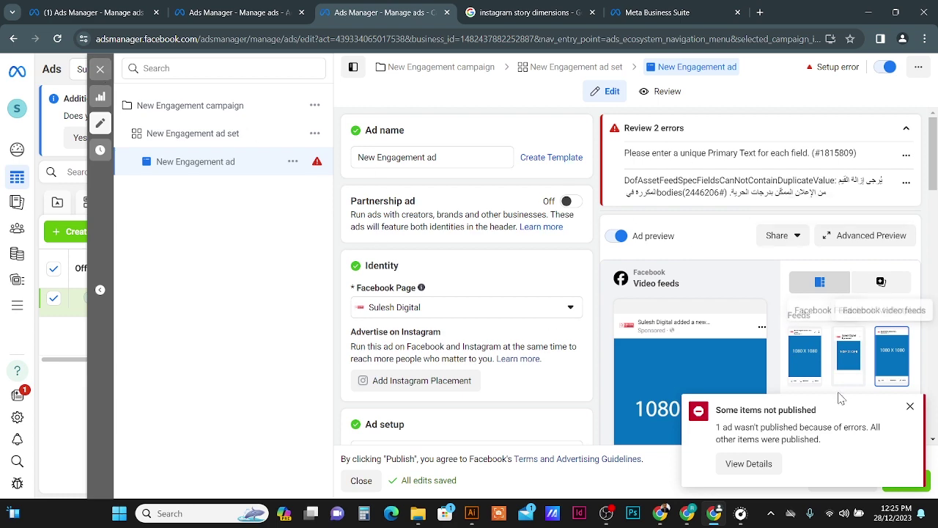
click(909, 407)
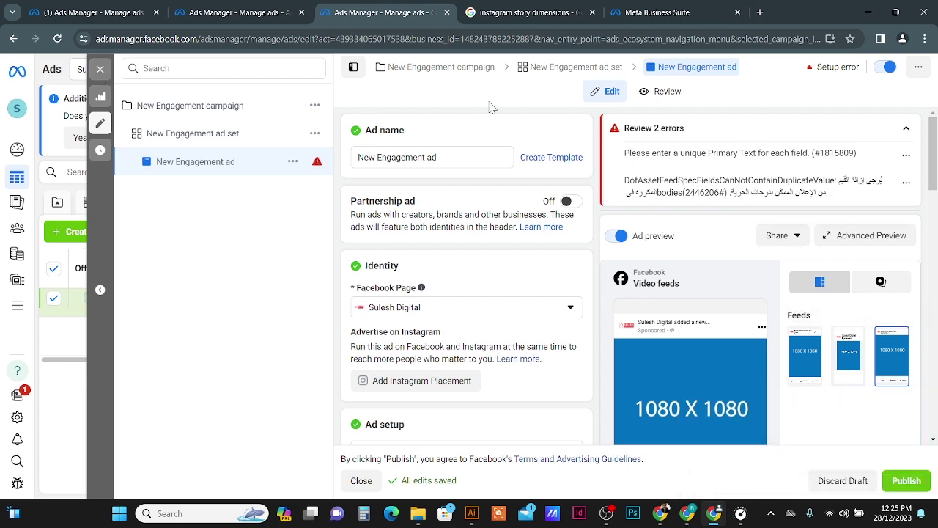
click(100, 69)
click(498, 277)
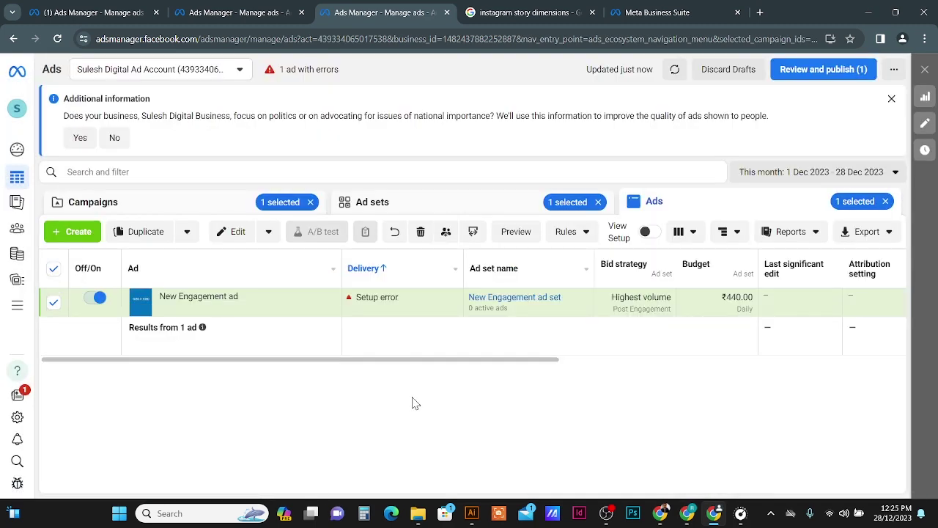
Switch the table to Ad sets, where New Engagement shows No ads on a ₹440.00 daily budget.
click(404, 212)
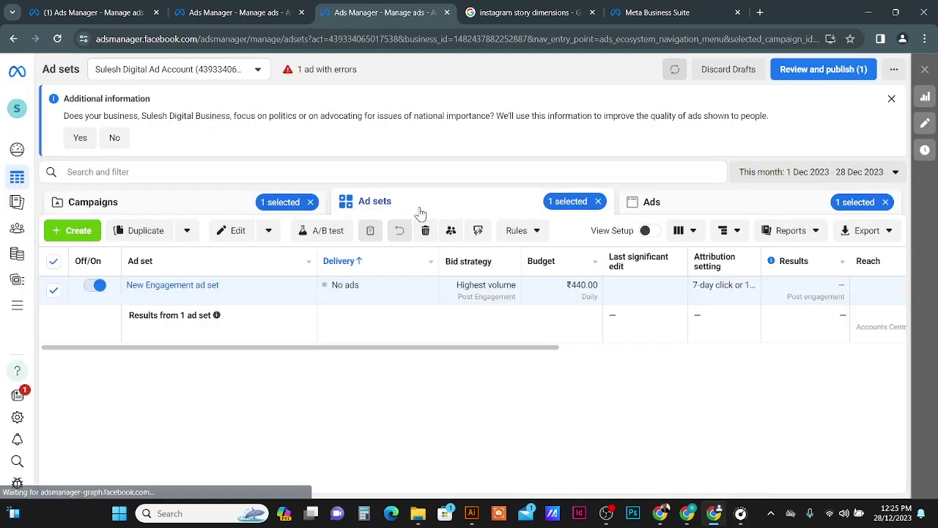
click(685, 208)
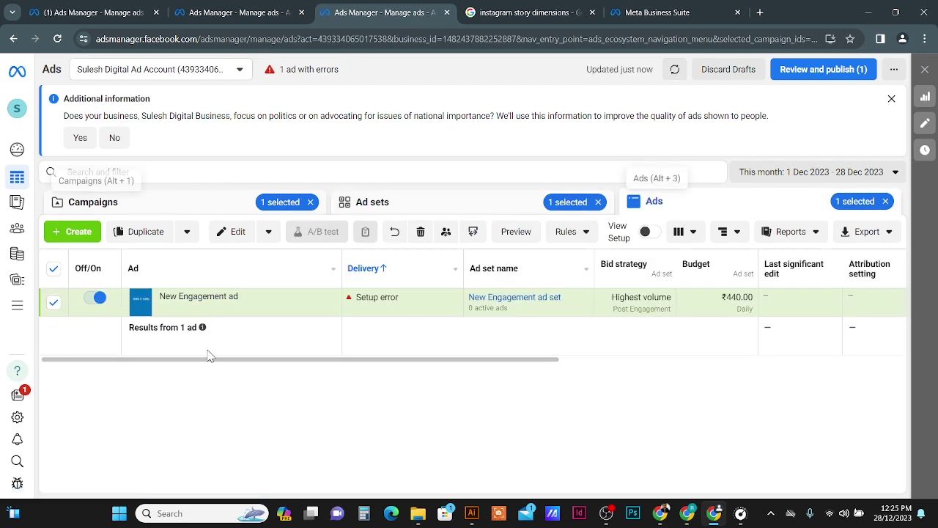
click(446, 211)
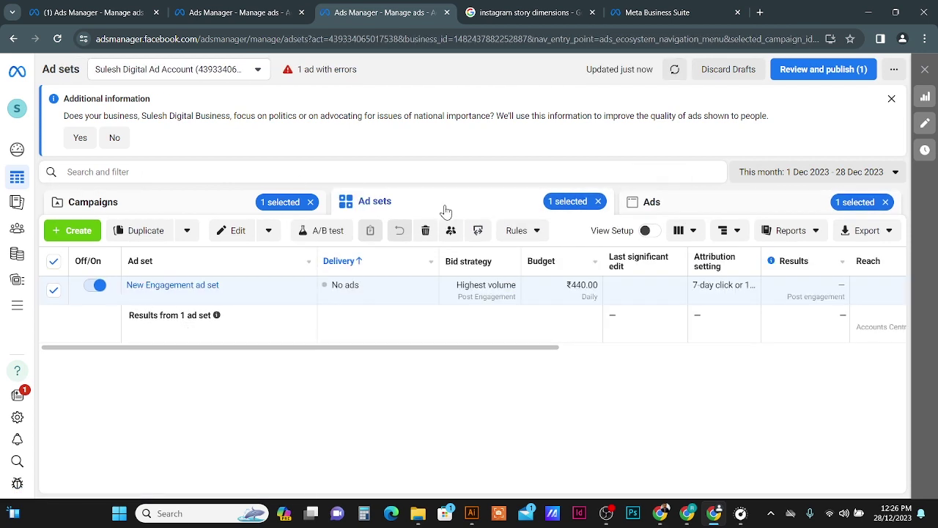